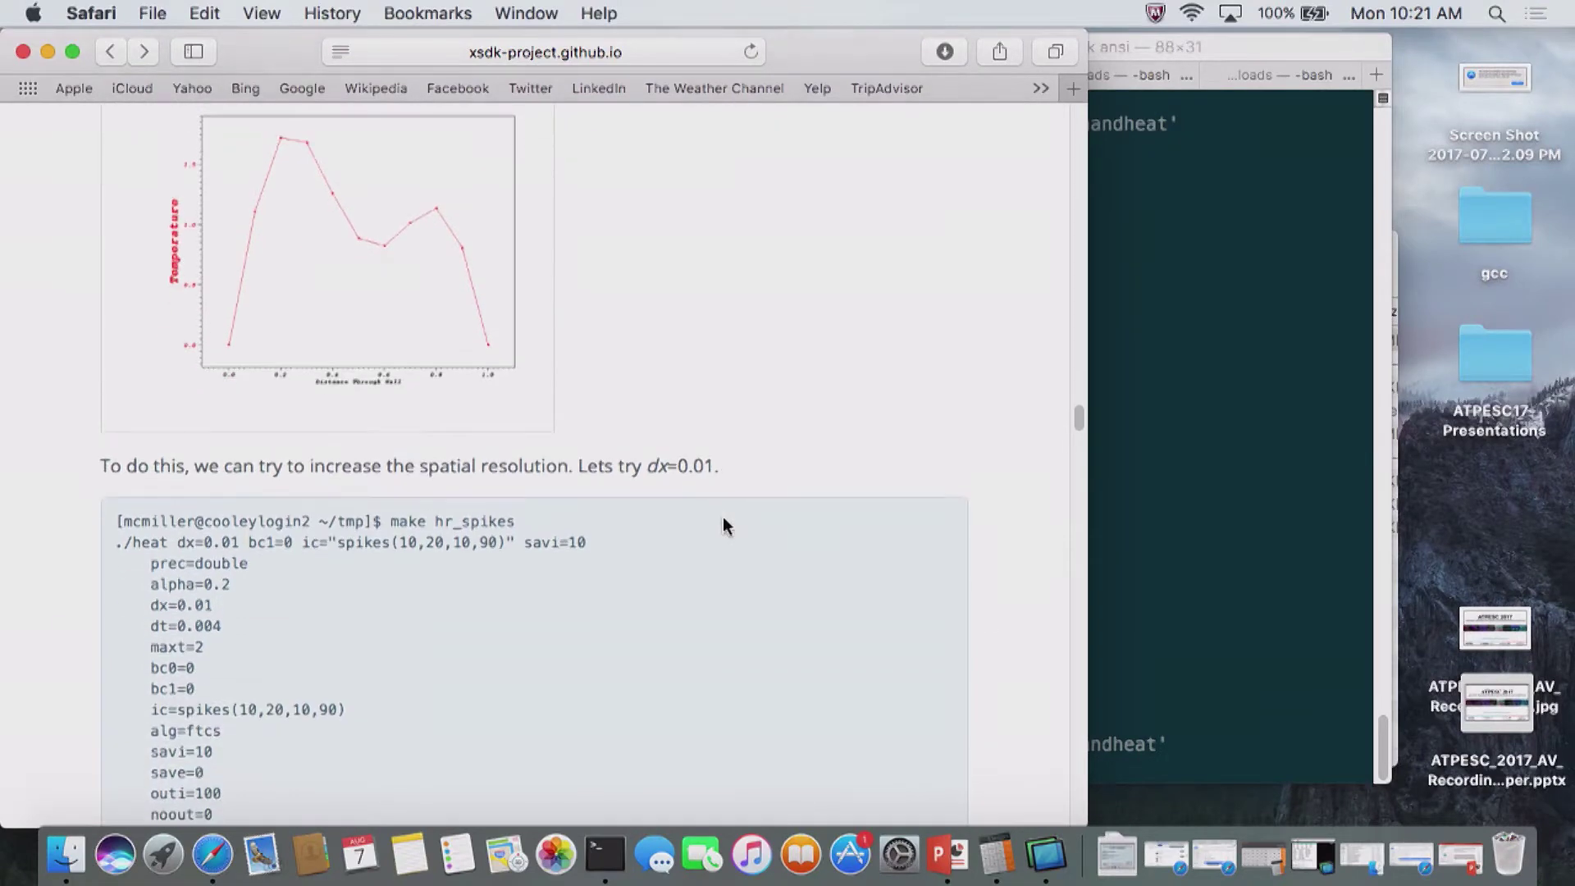
- Run make hr_spikes in Terminal to simulate the spikes case with dx=0.01
click(1273, 448)
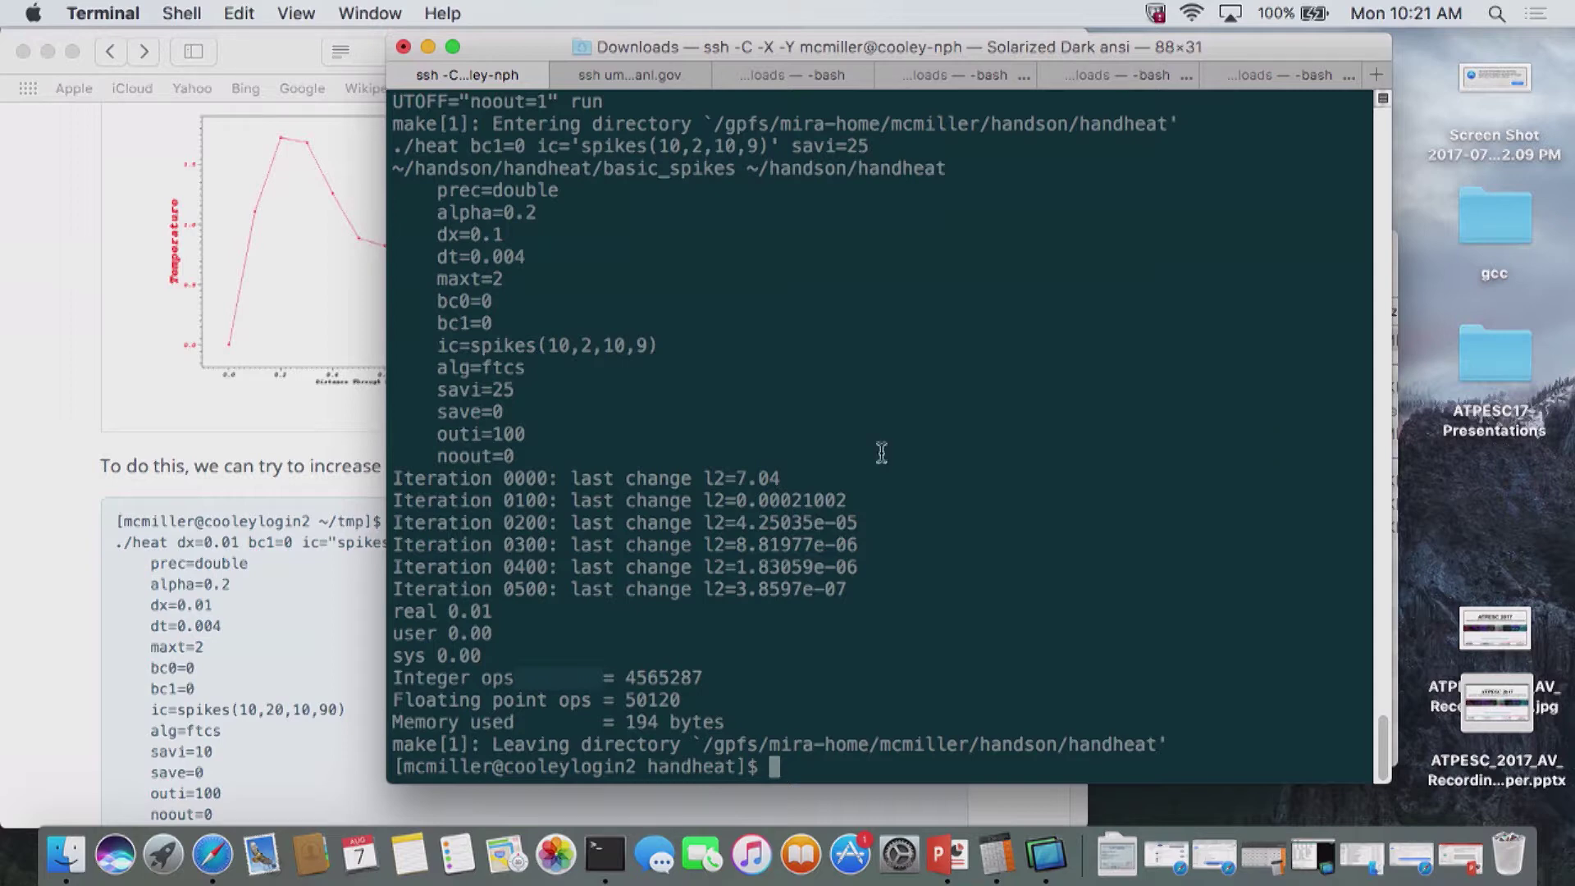
click(85, 401)
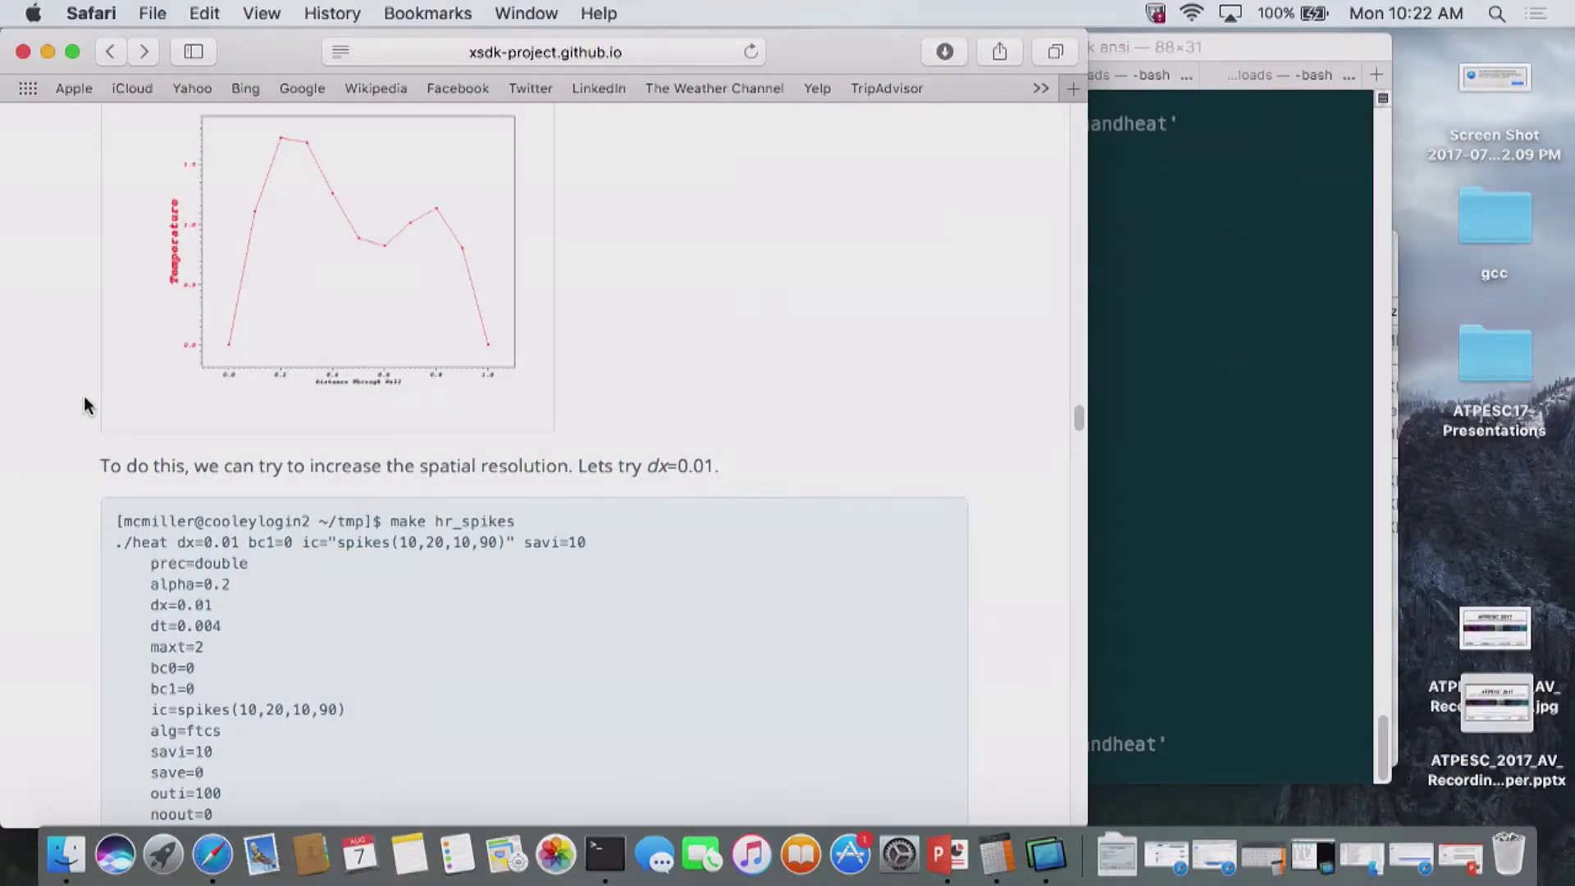
click(1173, 660)
text(make hr_sp)
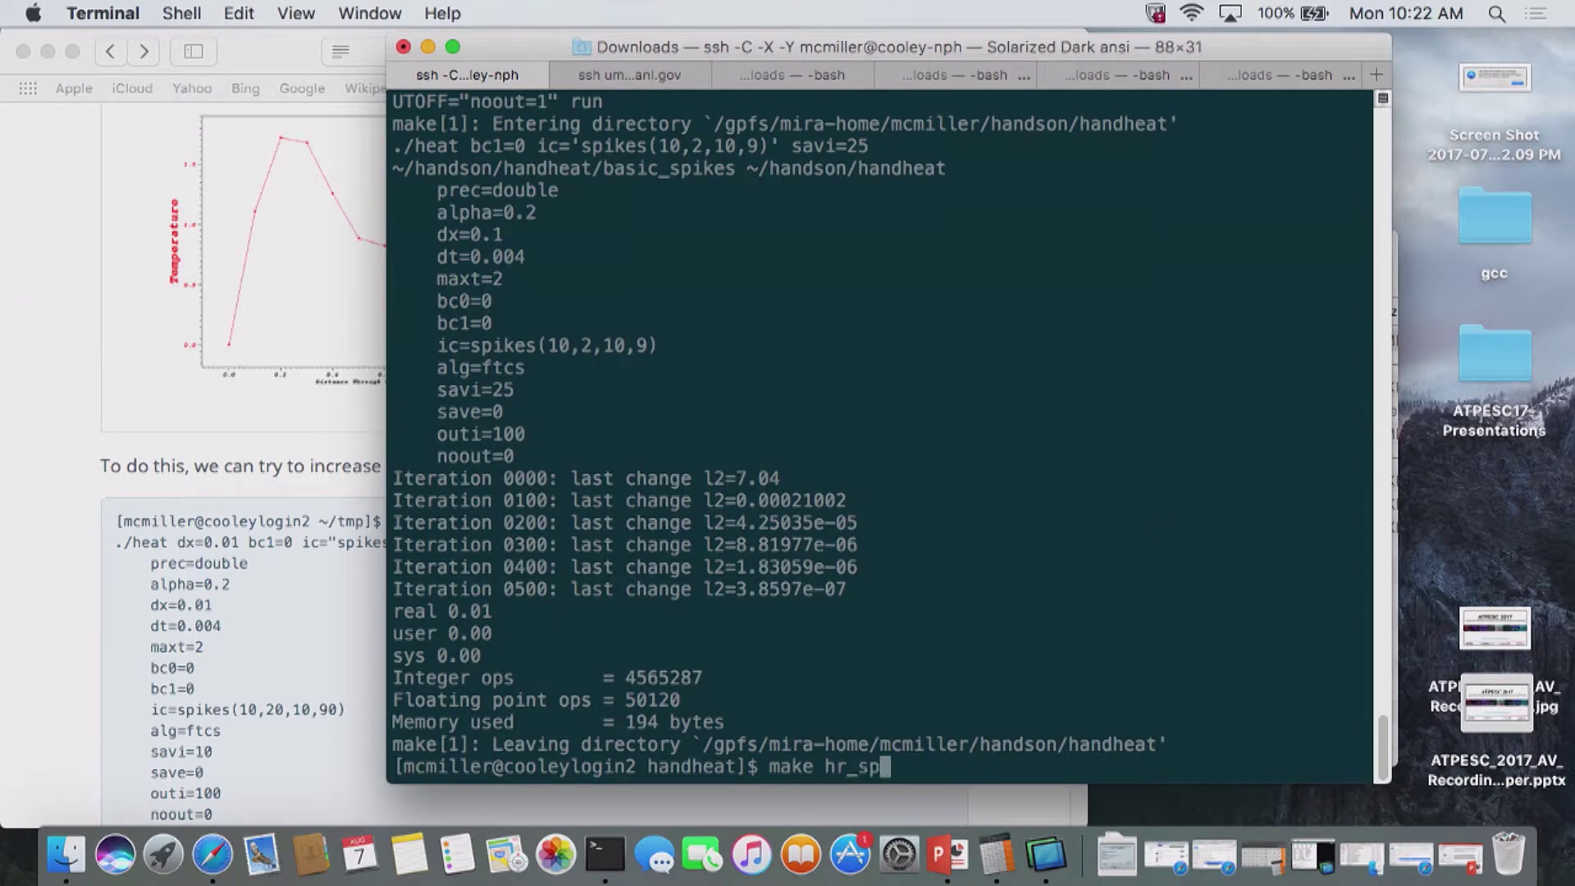
text(ikes)
key(Return)
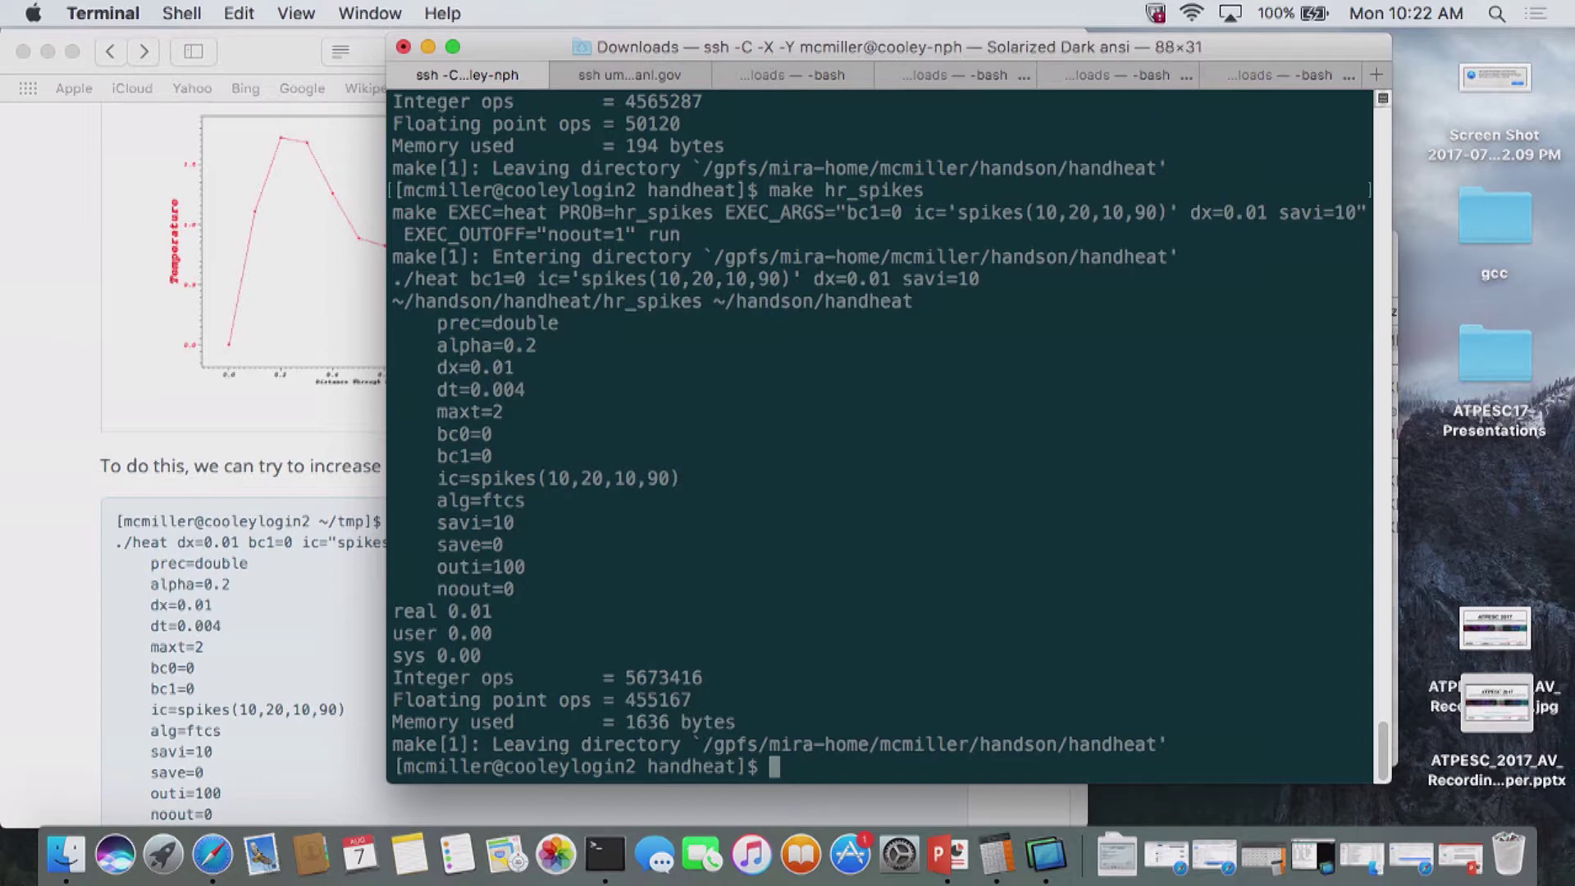
- List the hr_spikes folder, showing heat_soln curve files 00000 through 00100
text(ls hr_spikes)
key(Return)
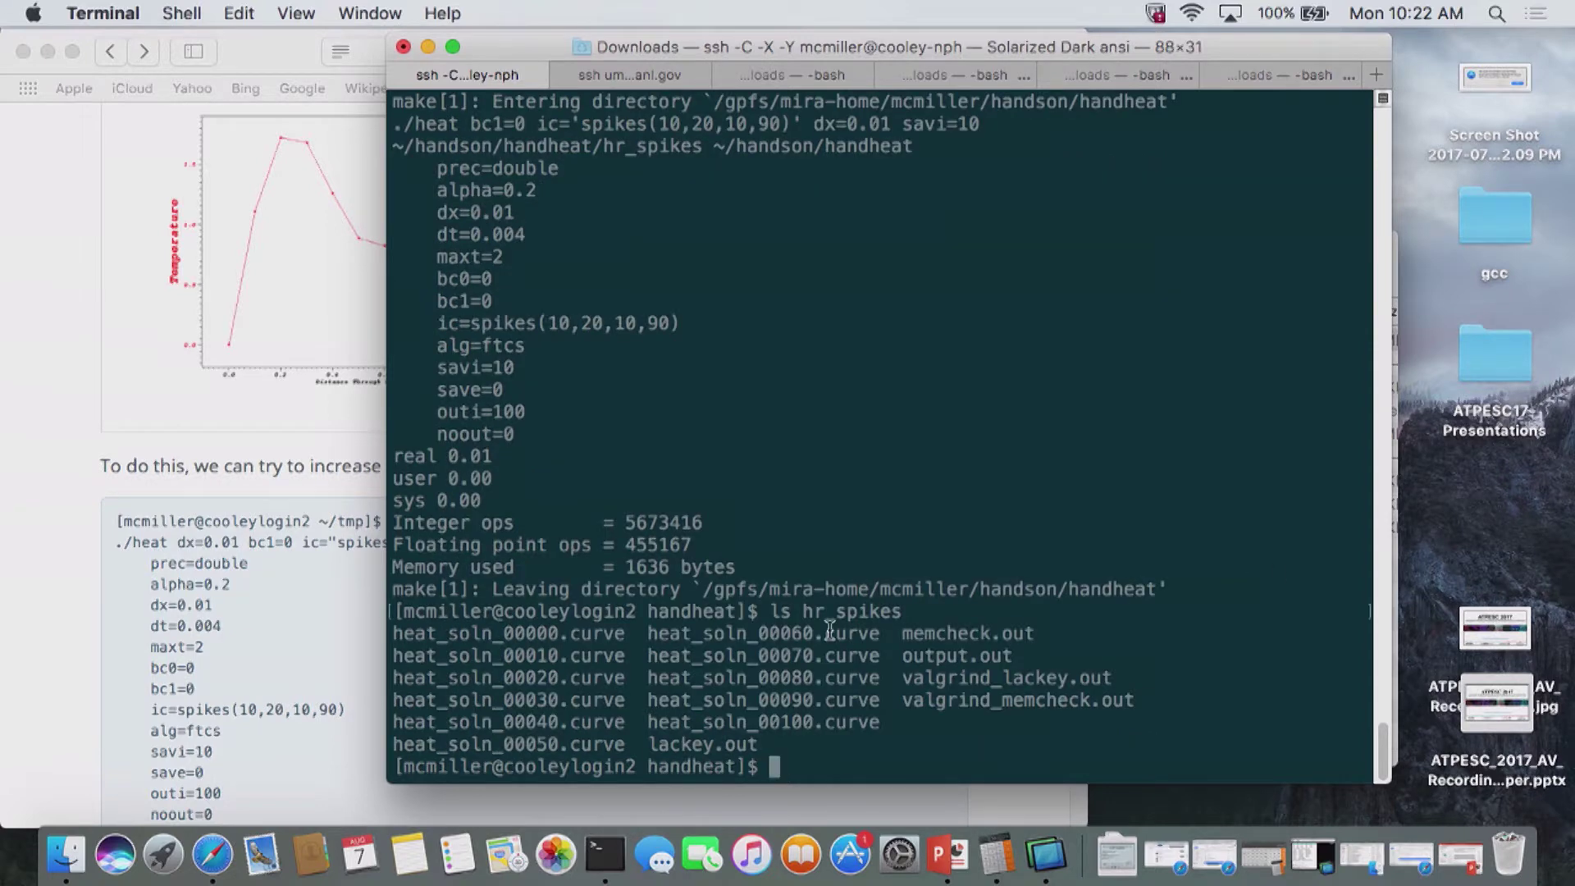
click(132, 671)
scroll(129, 670, down, 3)
scroll(127, 669, down, 7)
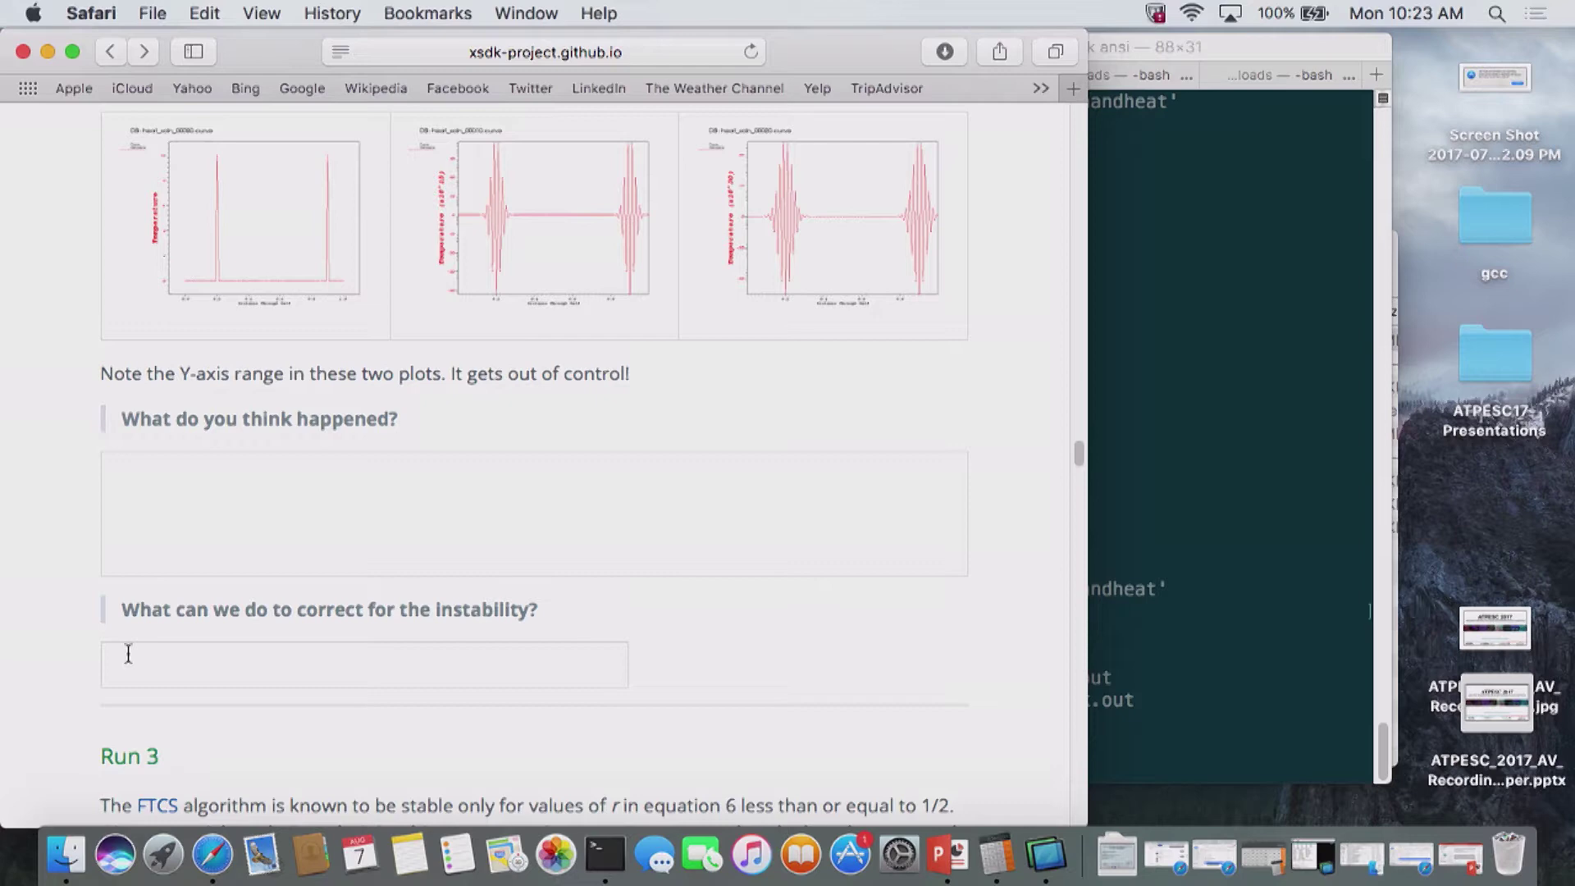
- Scroll the lesson to Run 3, which lowers dt to 0.0001 via make hr_spikes_smalldt
scroll(128, 654, down, 10)
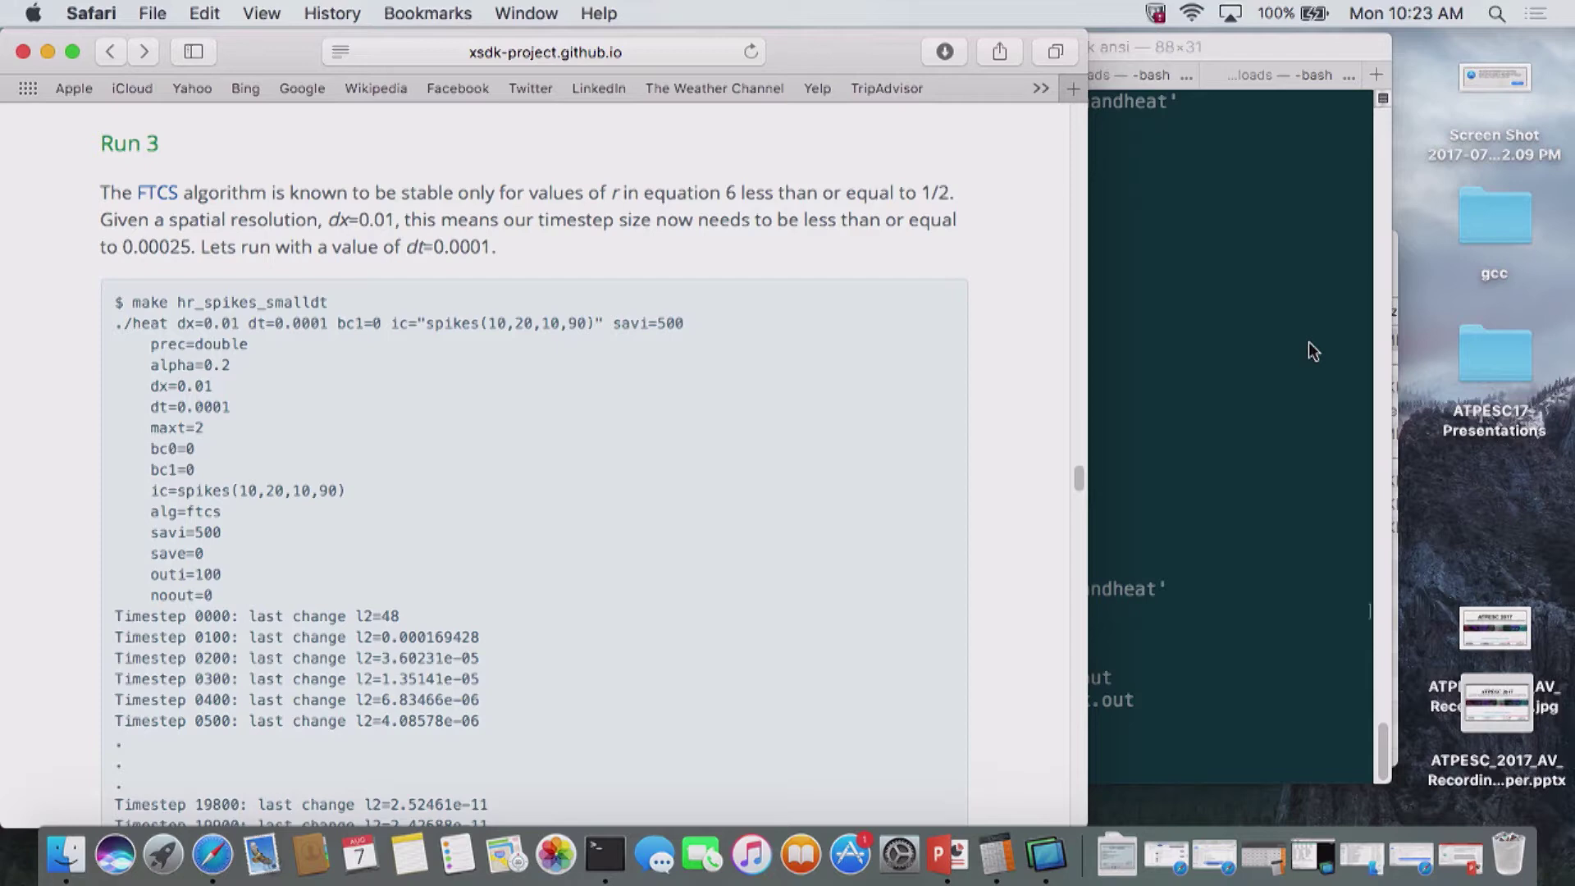
click(1234, 452)
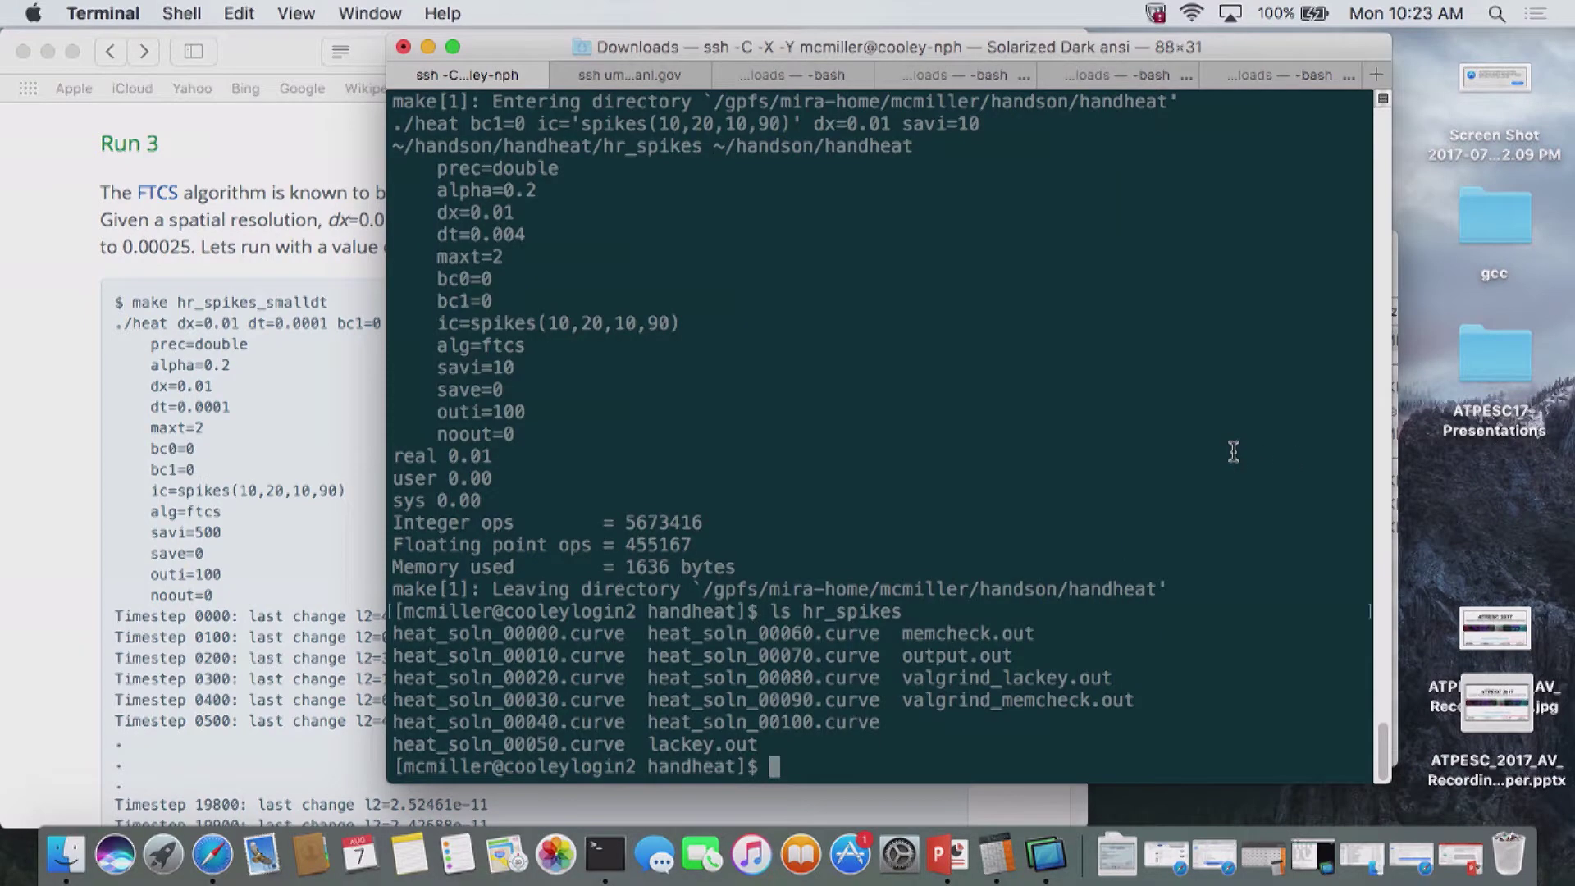
- Run make hr_spikes_smalldt with dt=0.0001 through 20000 iterations (18165702 floating point ops)
text(make hr_spikes_smalldt)
key(Return)
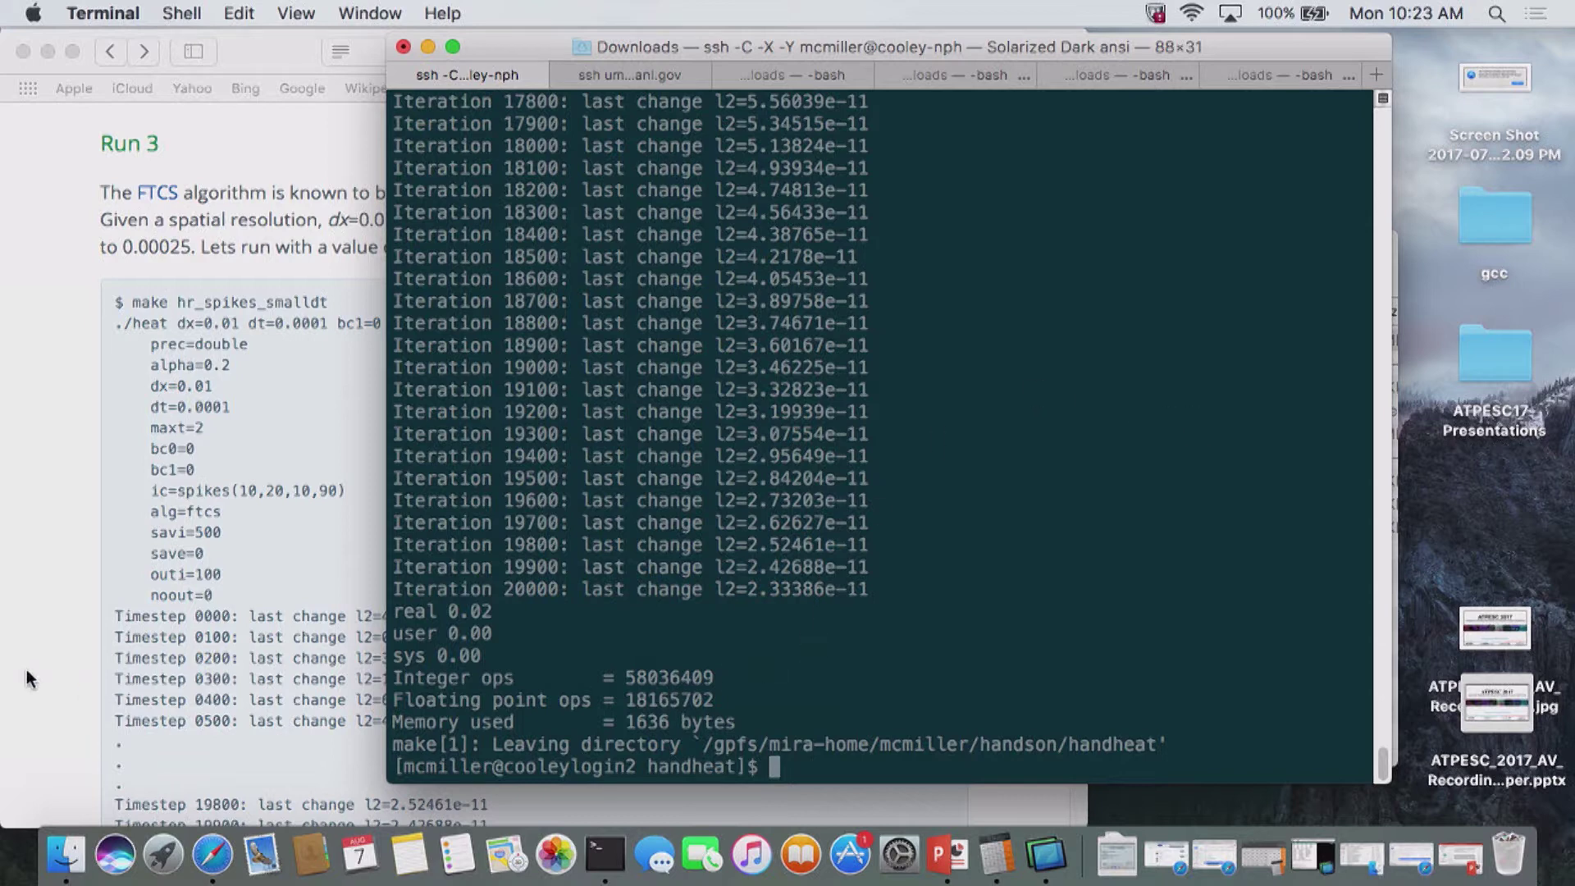
scroll(26, 670, down, 10)
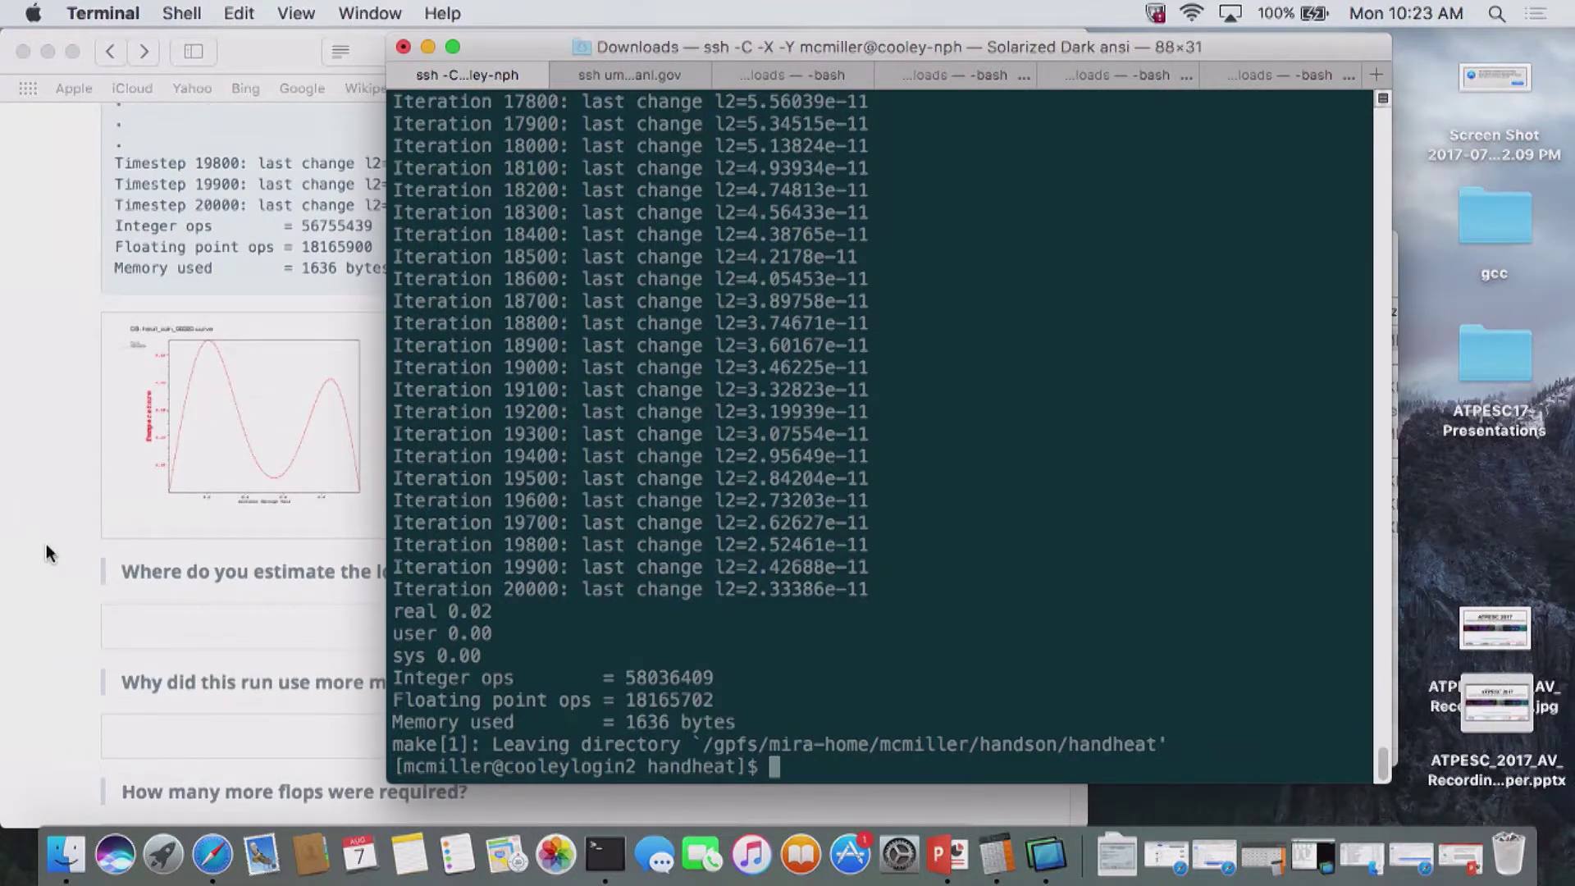
click(49, 538)
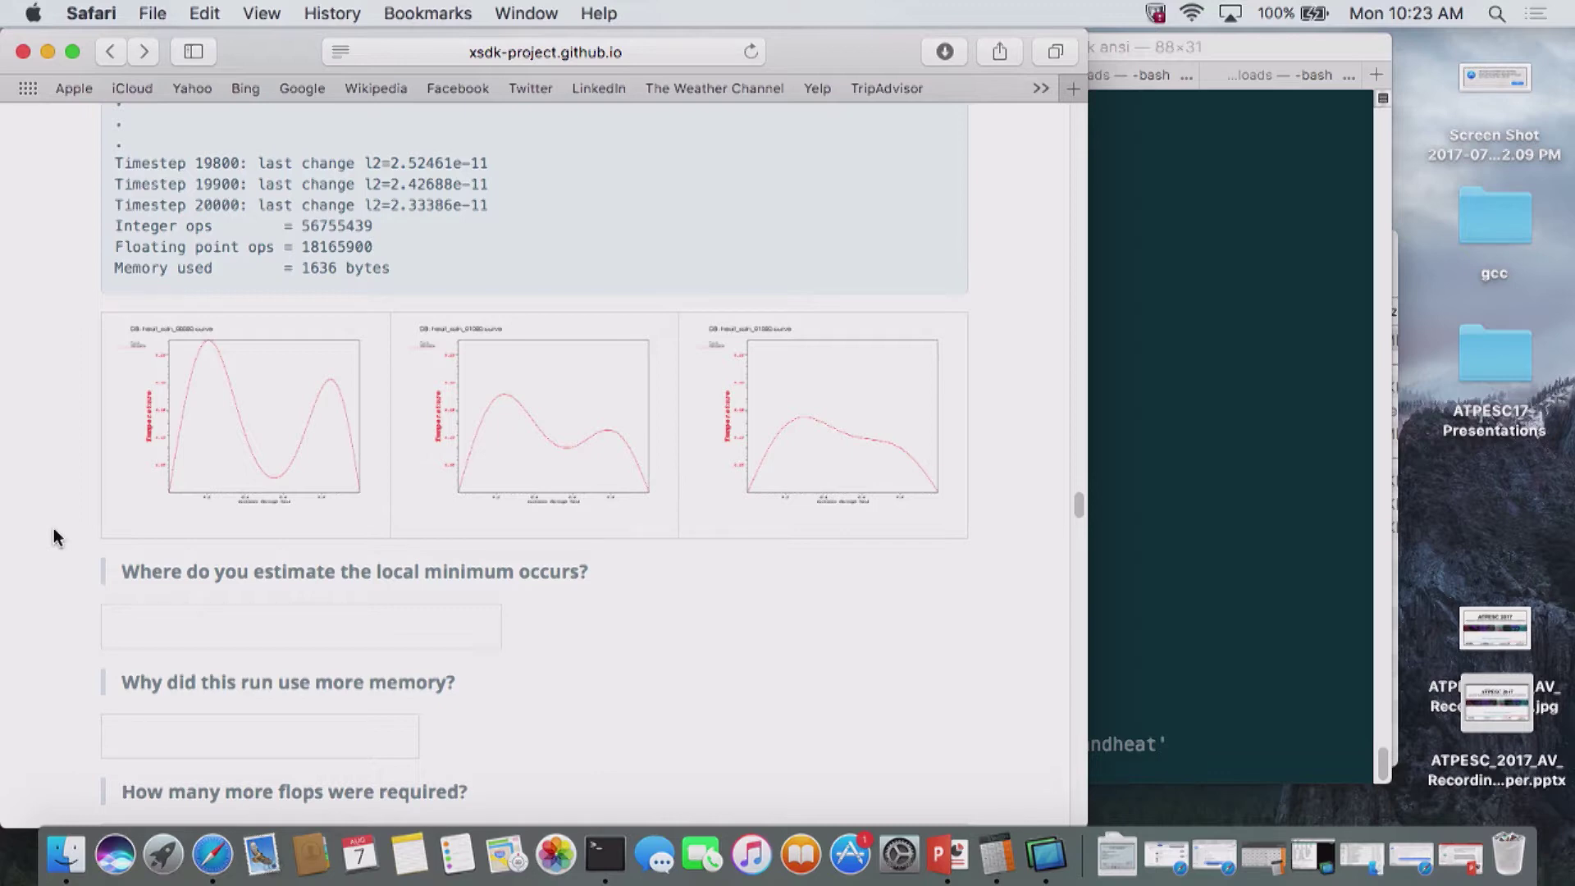
- Reveal the hidden answers on local minimum, extra memory, extra flops and fewer flops
triple_click(213, 636)
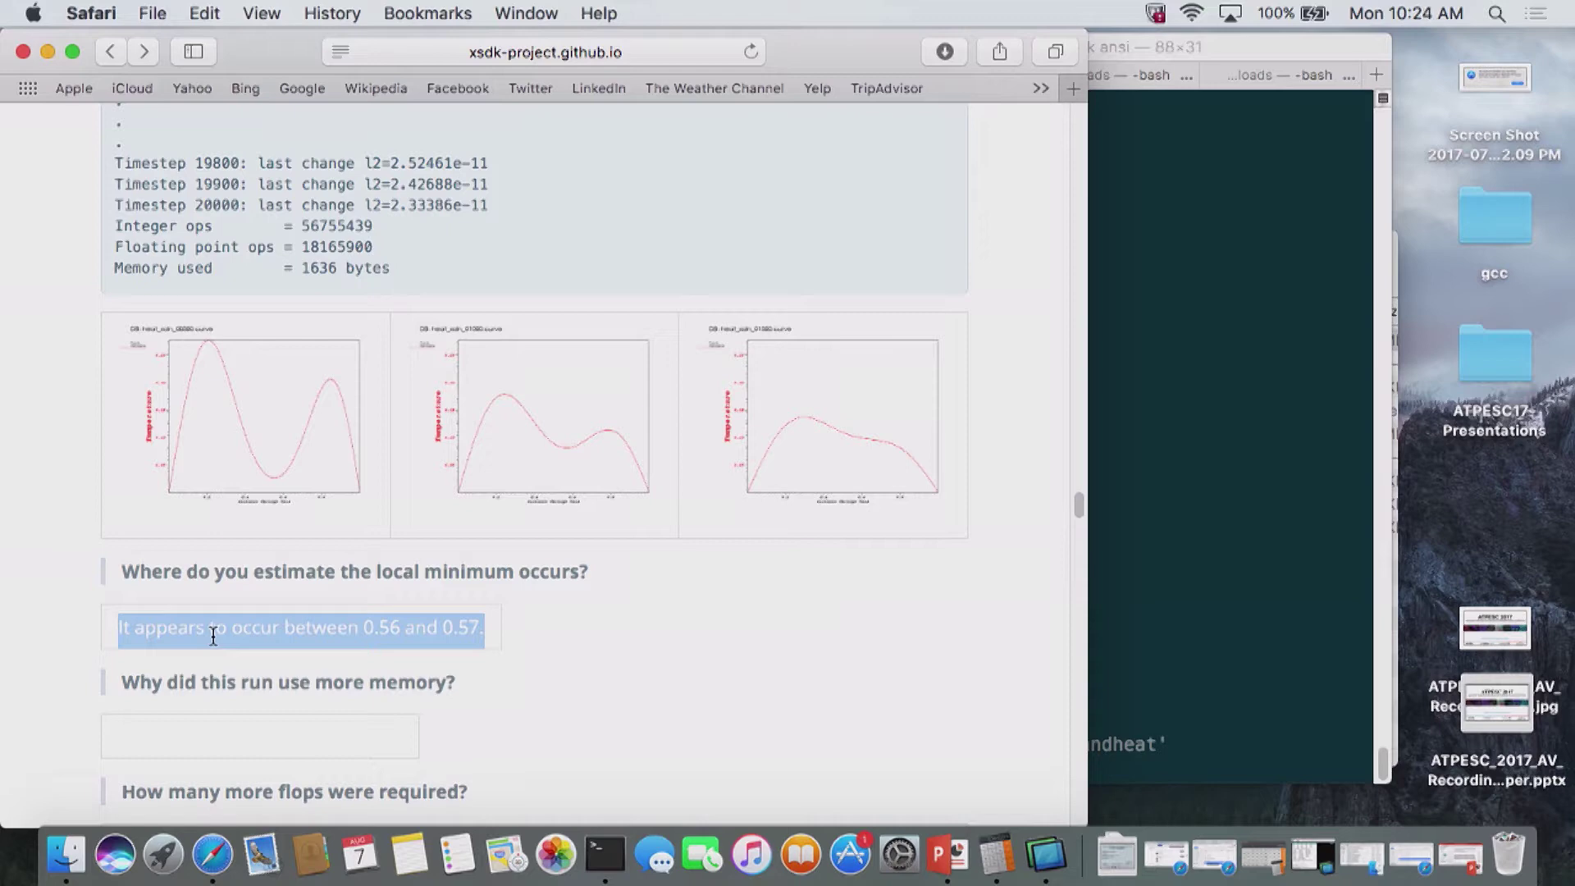
triple_click(227, 737)
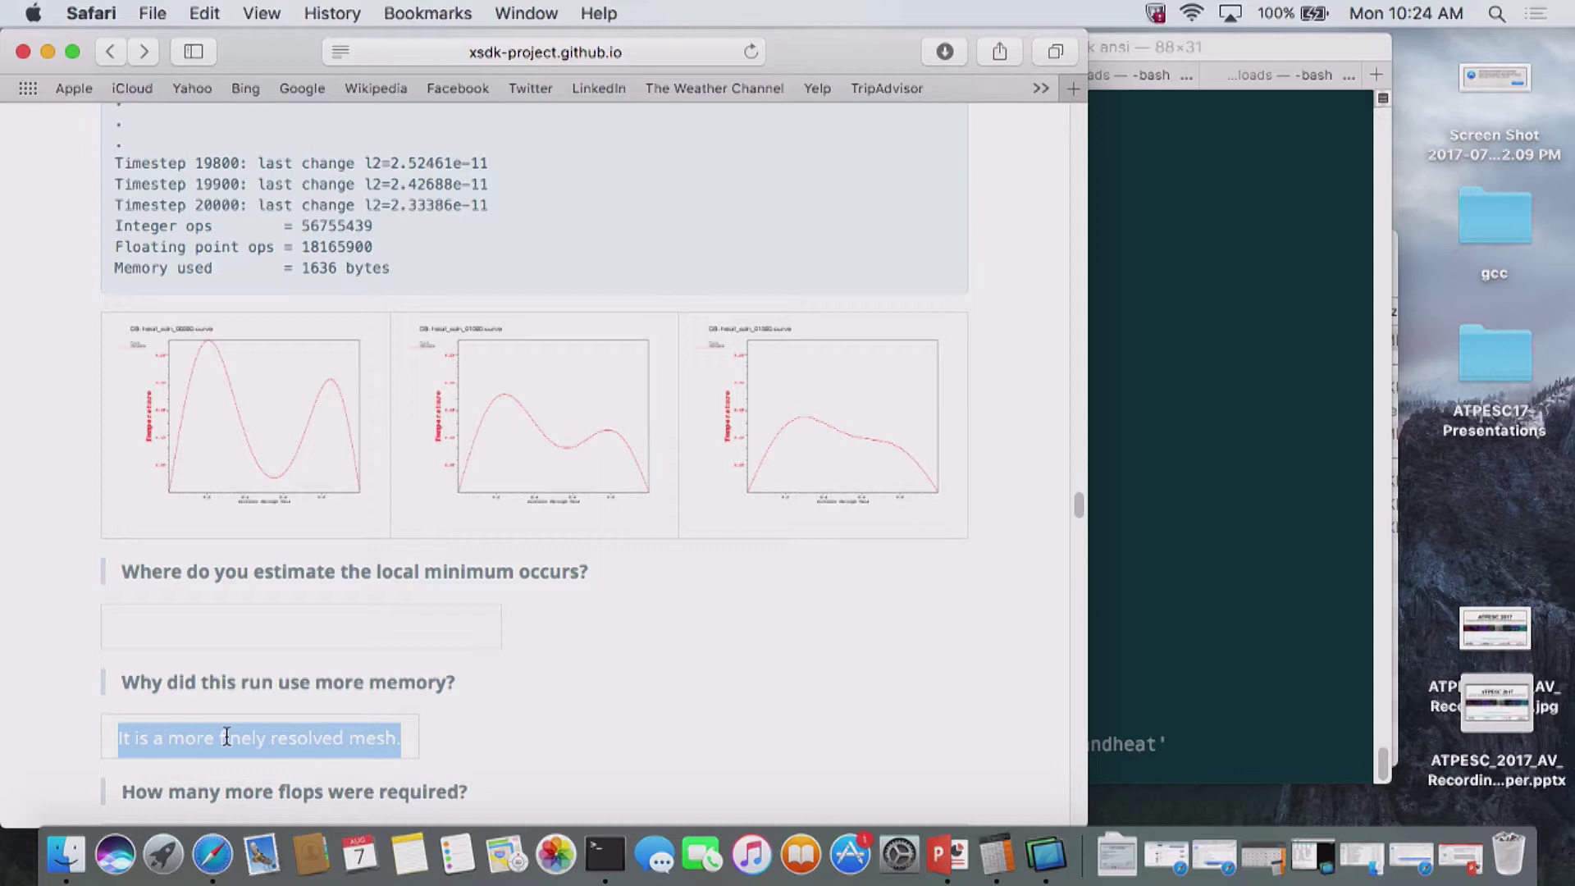
scroll(226, 736, down, 3)
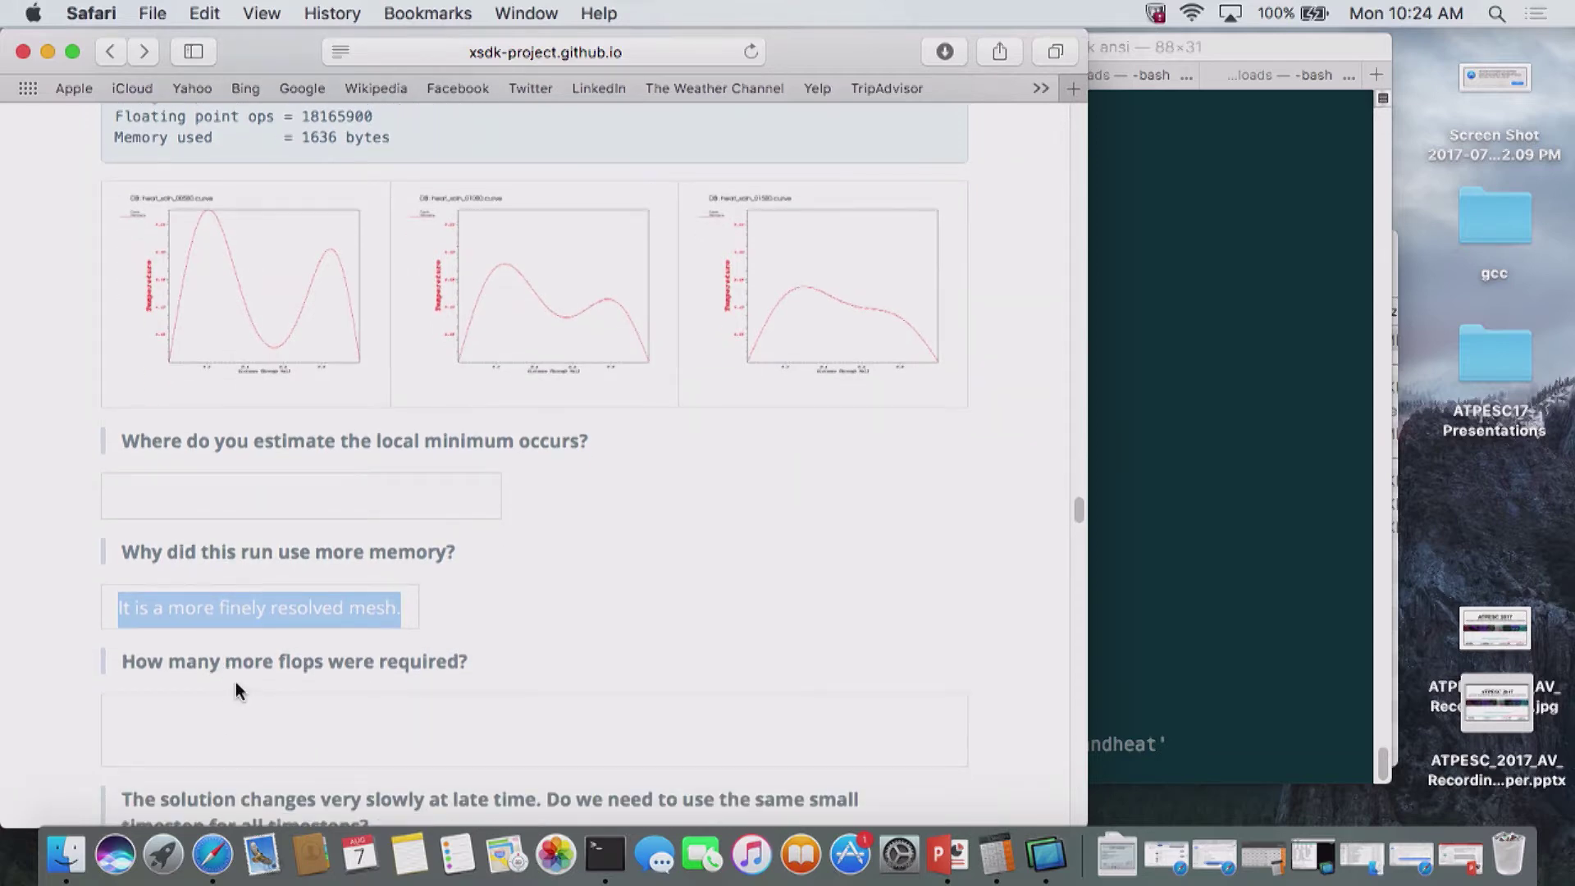
double_click(234, 688)
click(236, 718)
triple_click(236, 718)
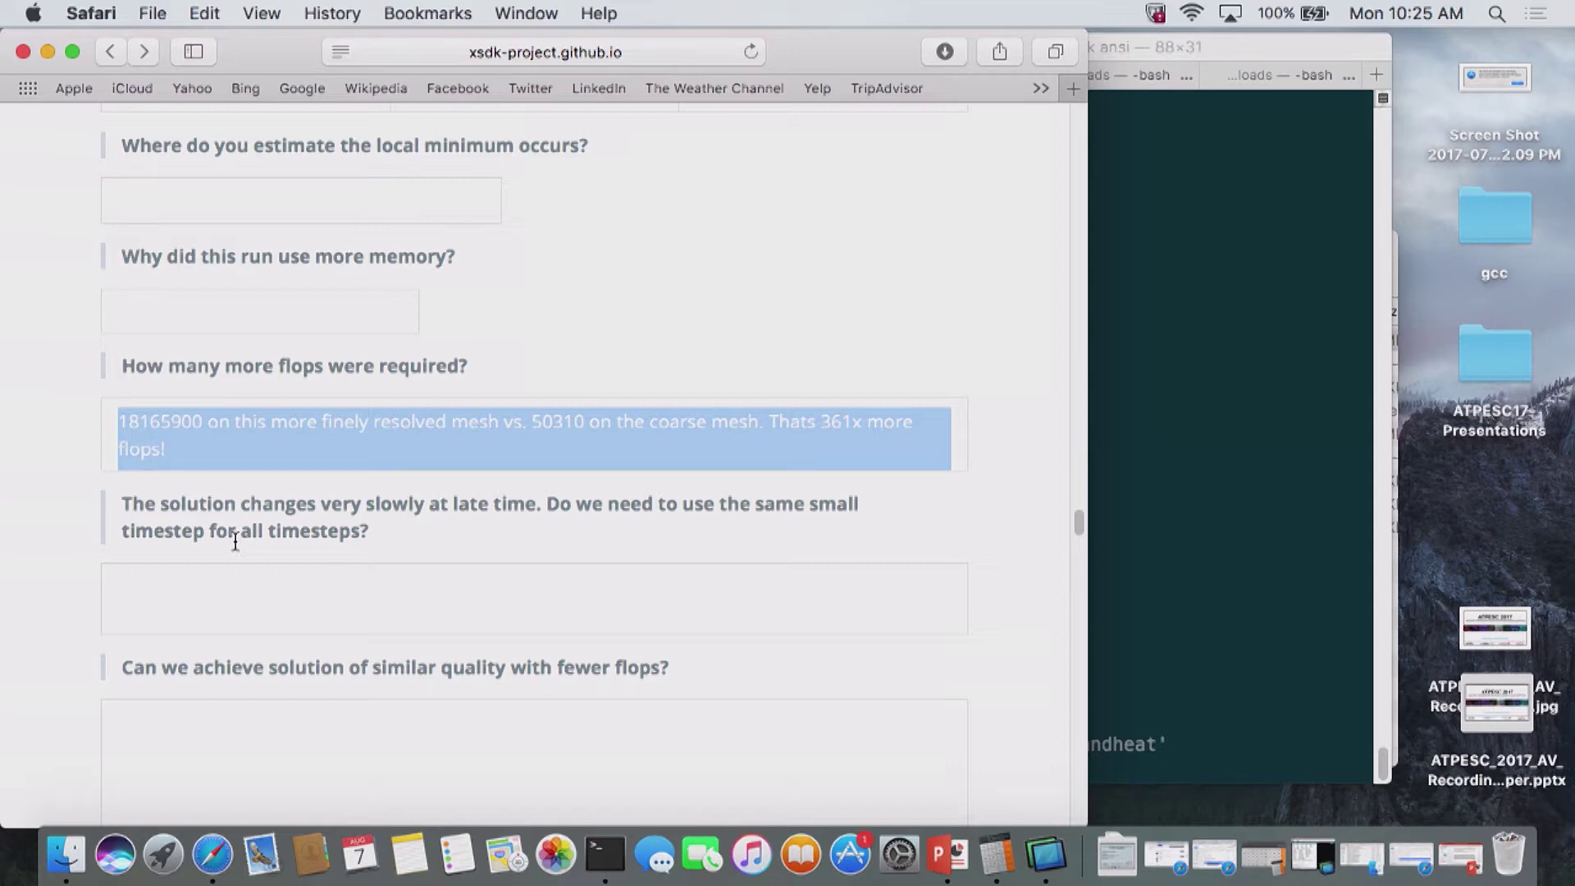
scroll(236, 541, down, 3)
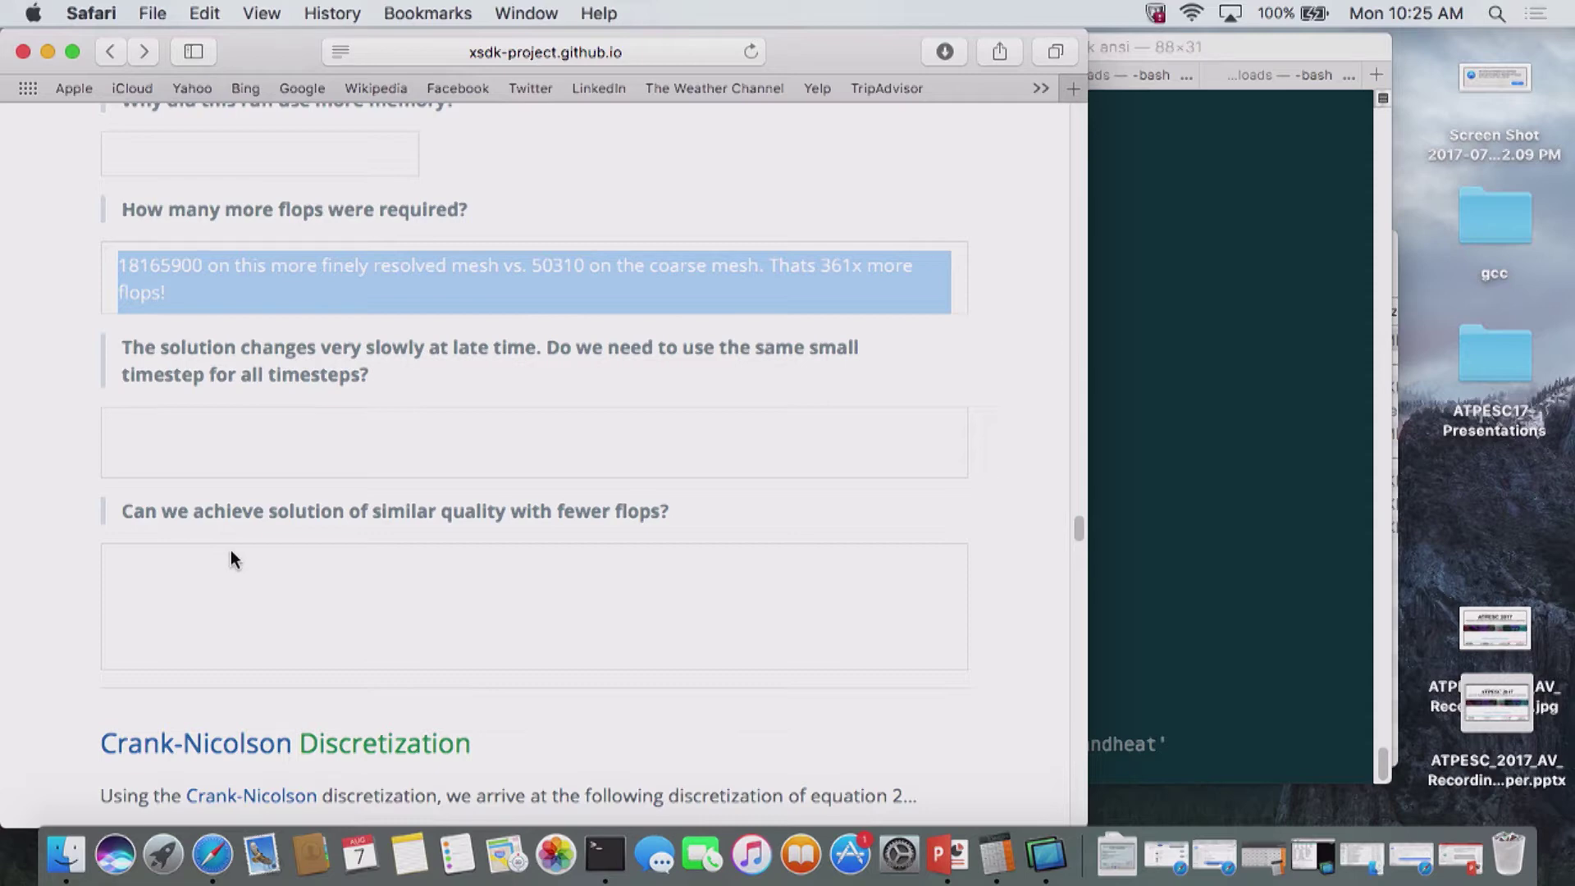
triple_click(237, 584)
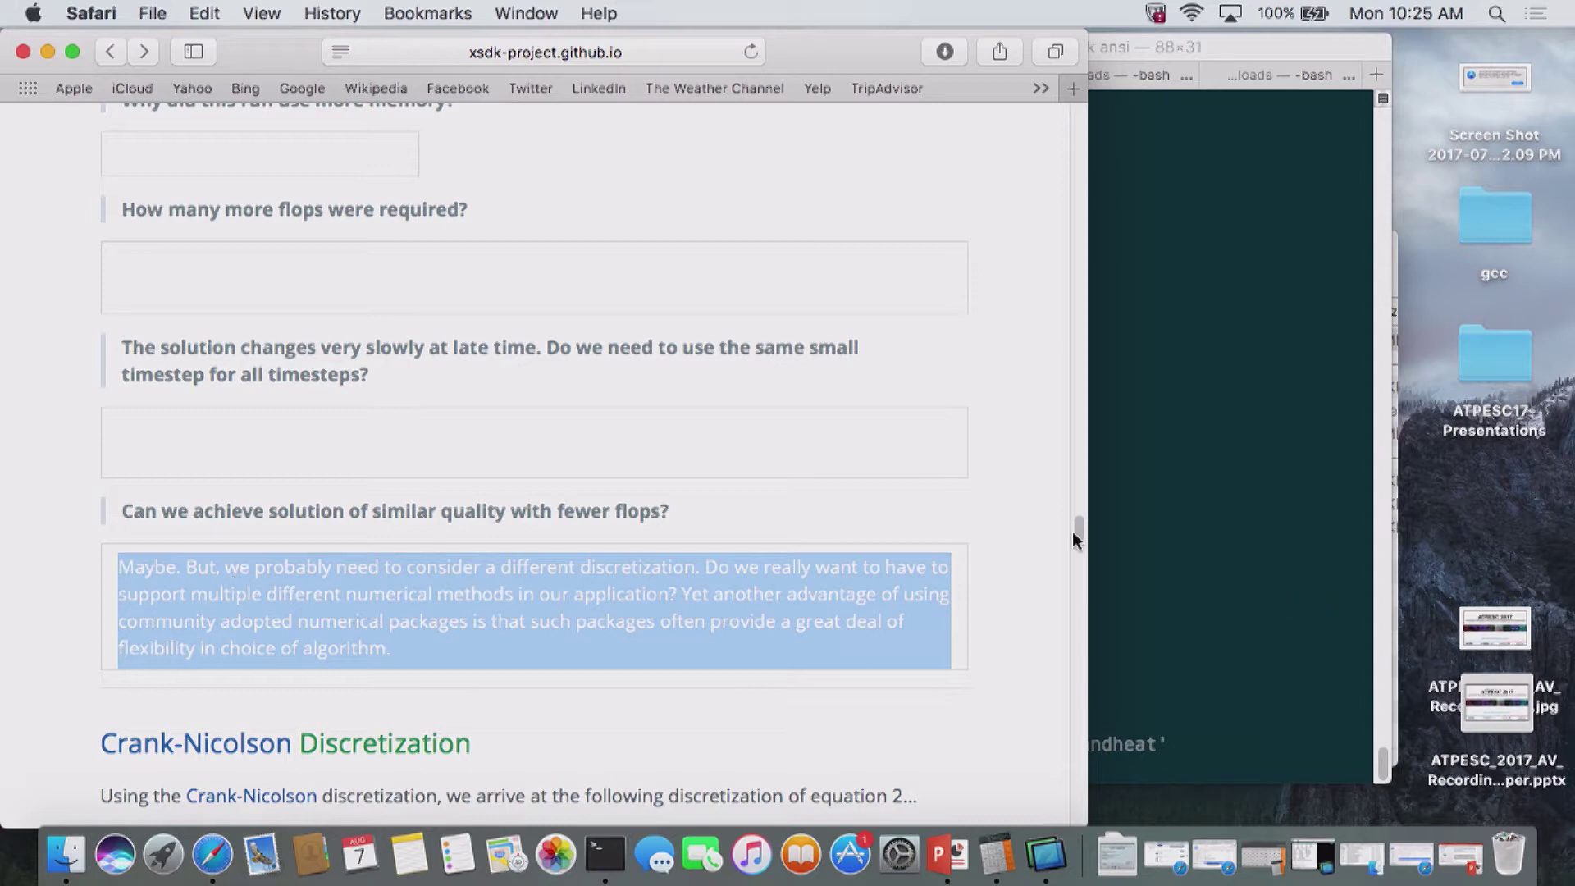
scroll(952, 531, down, 7)
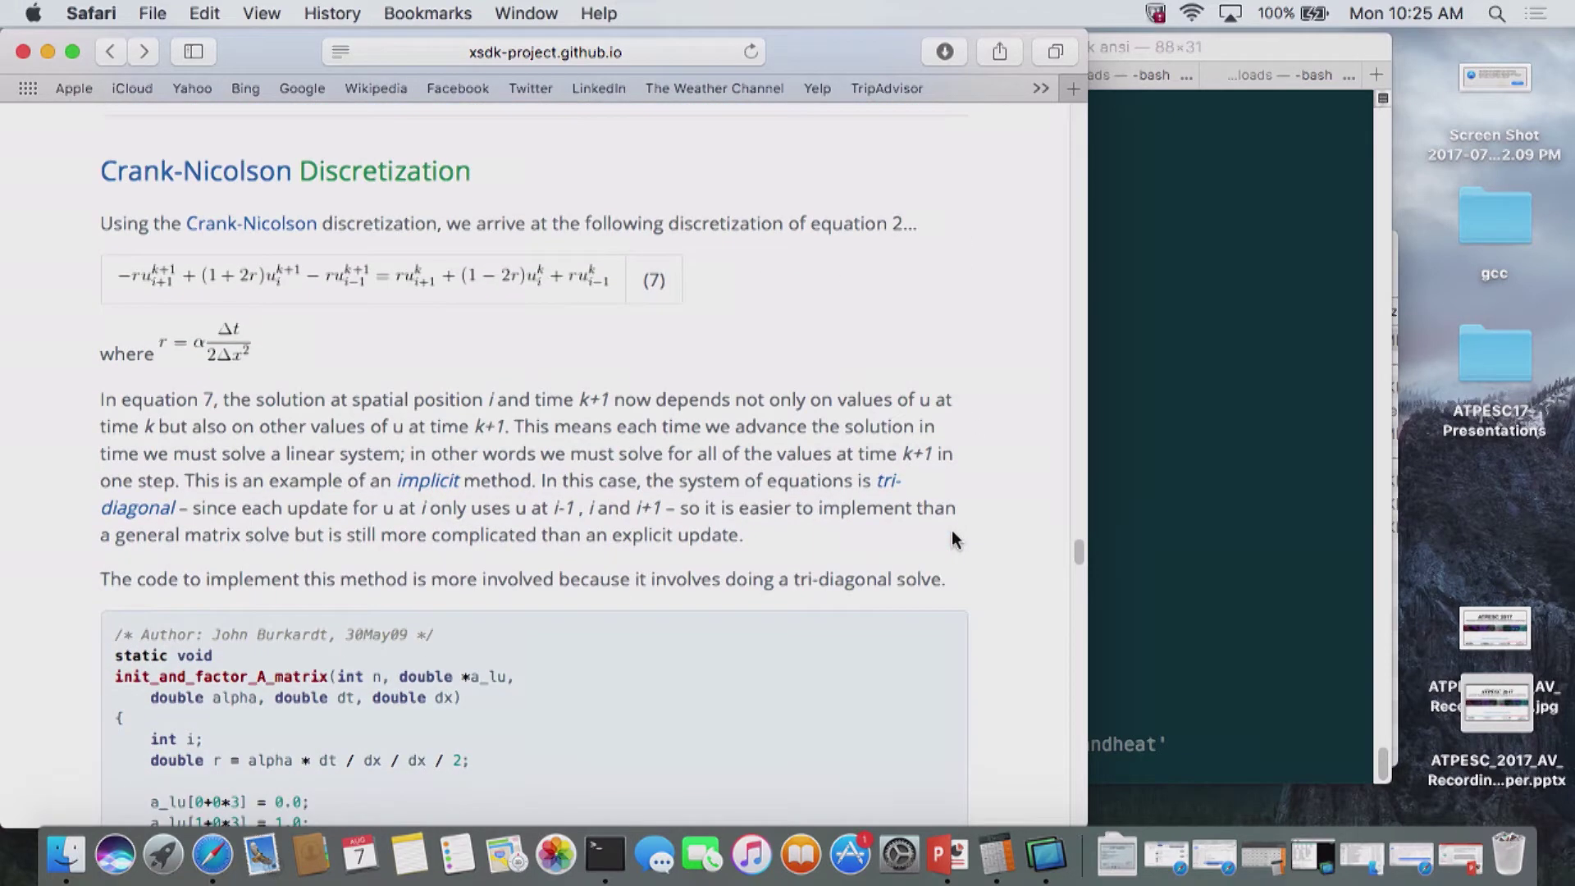
- Select the init_and_factor_A_matrix function name in the Crank-Nicolson code
scroll(530, 305, up, 1)
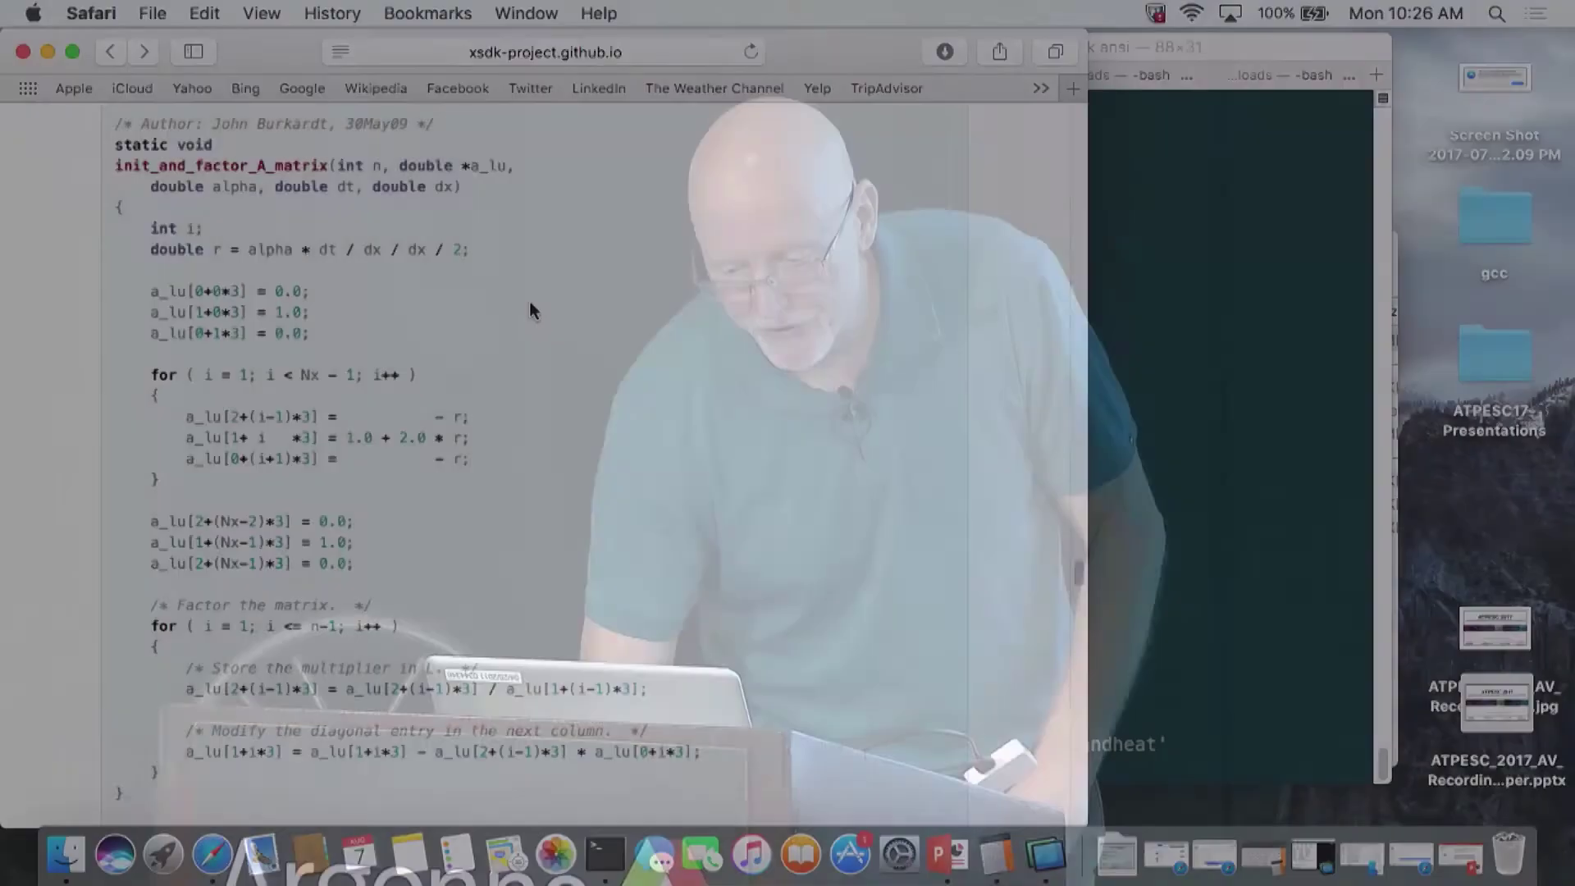
scroll(529, 311, down, 4)
scroll(529, 310, up, 3)
scroll(531, 310, up, 4)
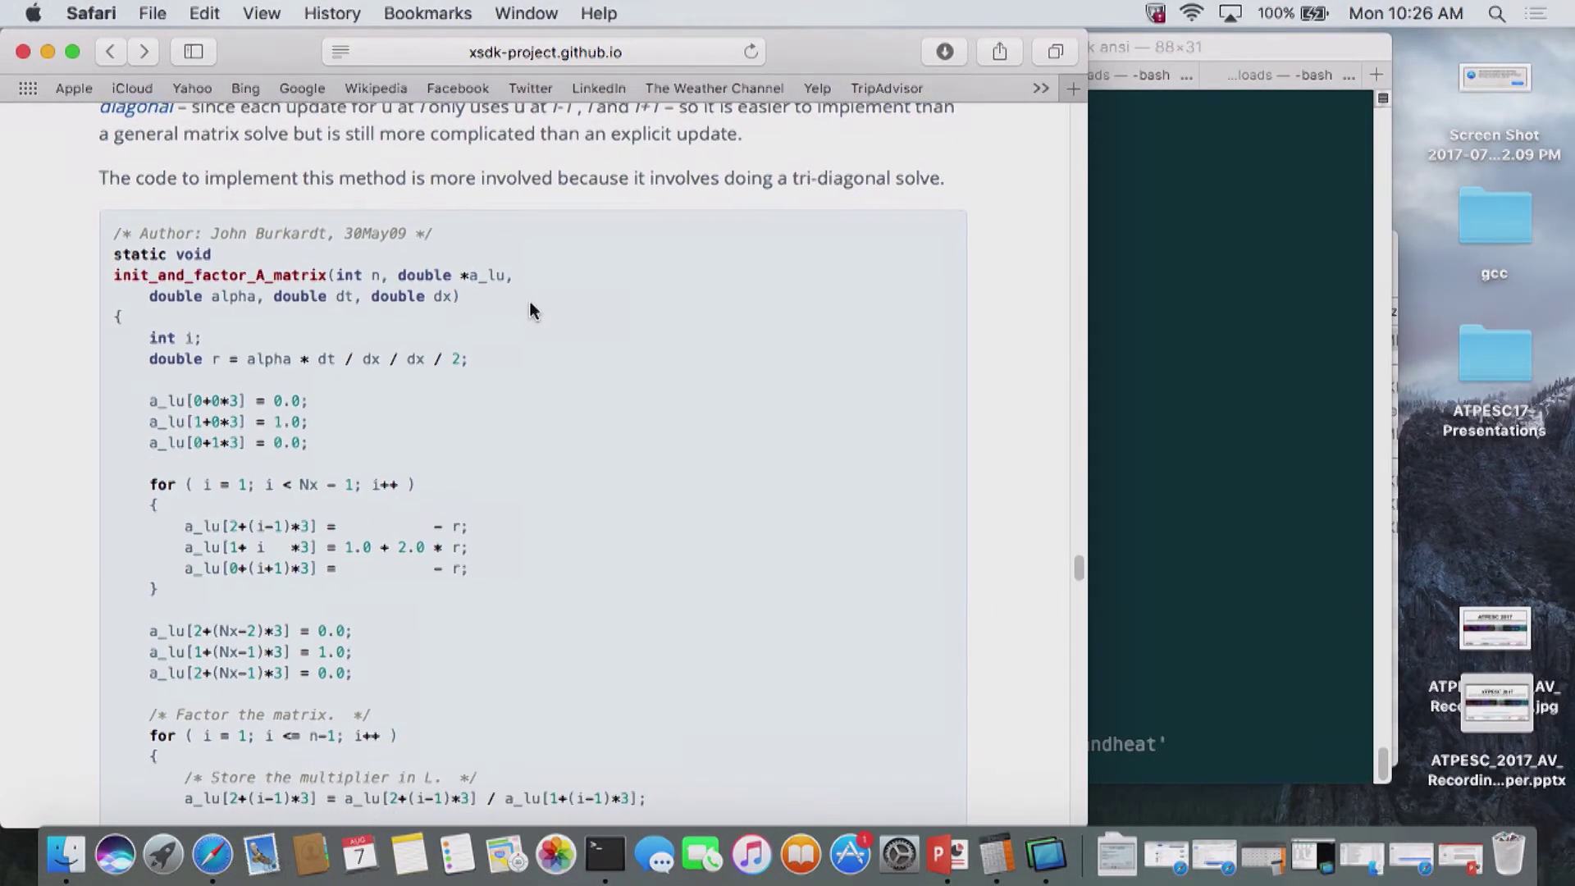
double_click(260, 282)
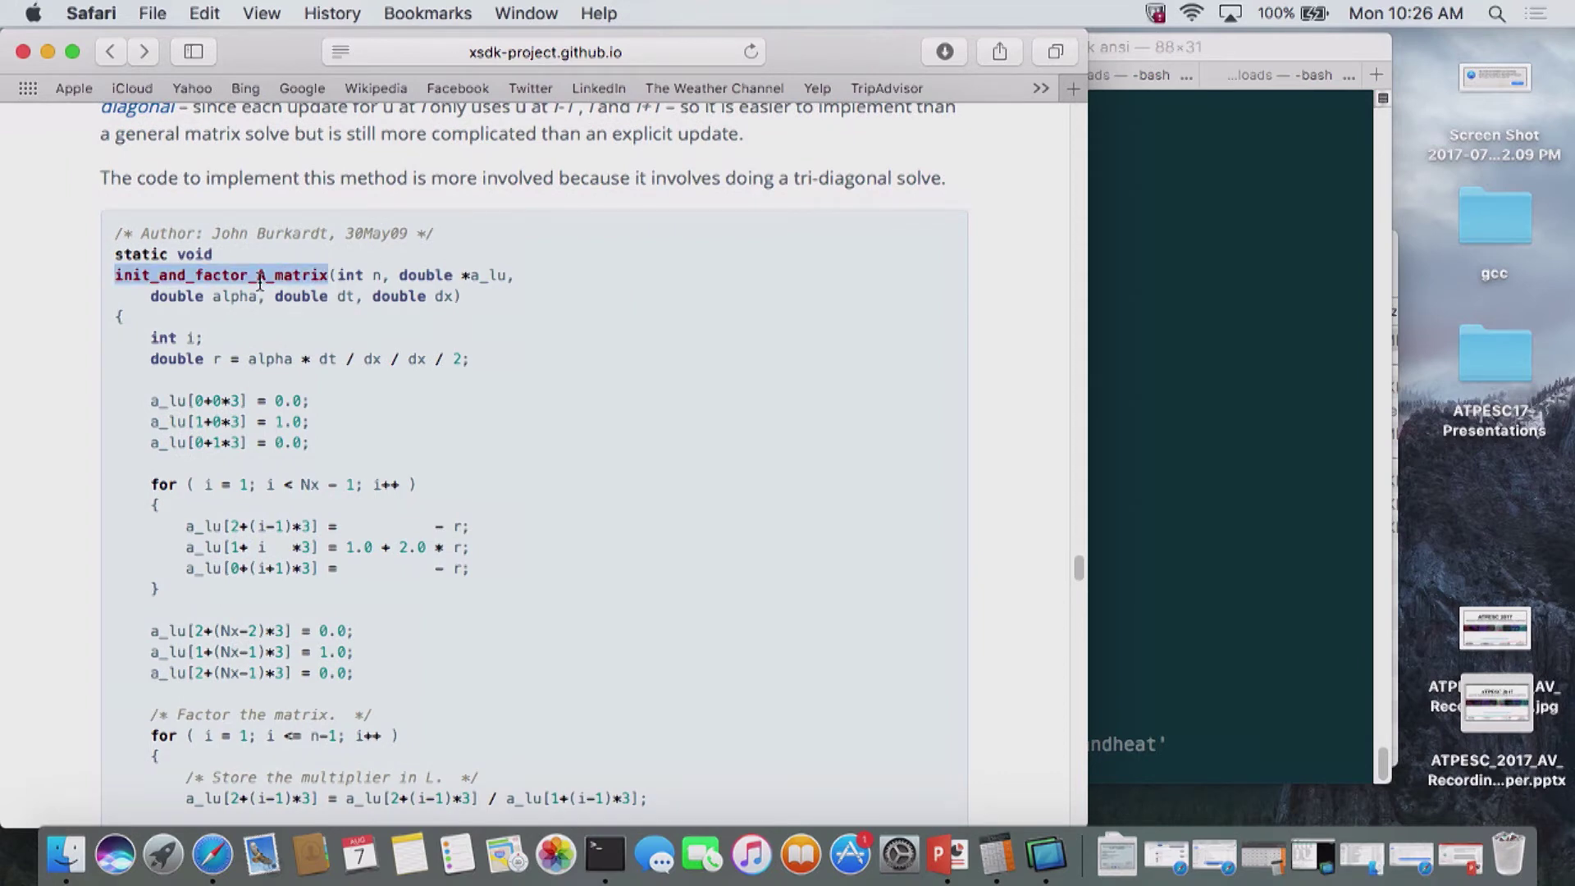
- Select the whole r83_np_sl function, then reach the Run 4 dt=0.004 output block
scroll(260, 282, down, 10)
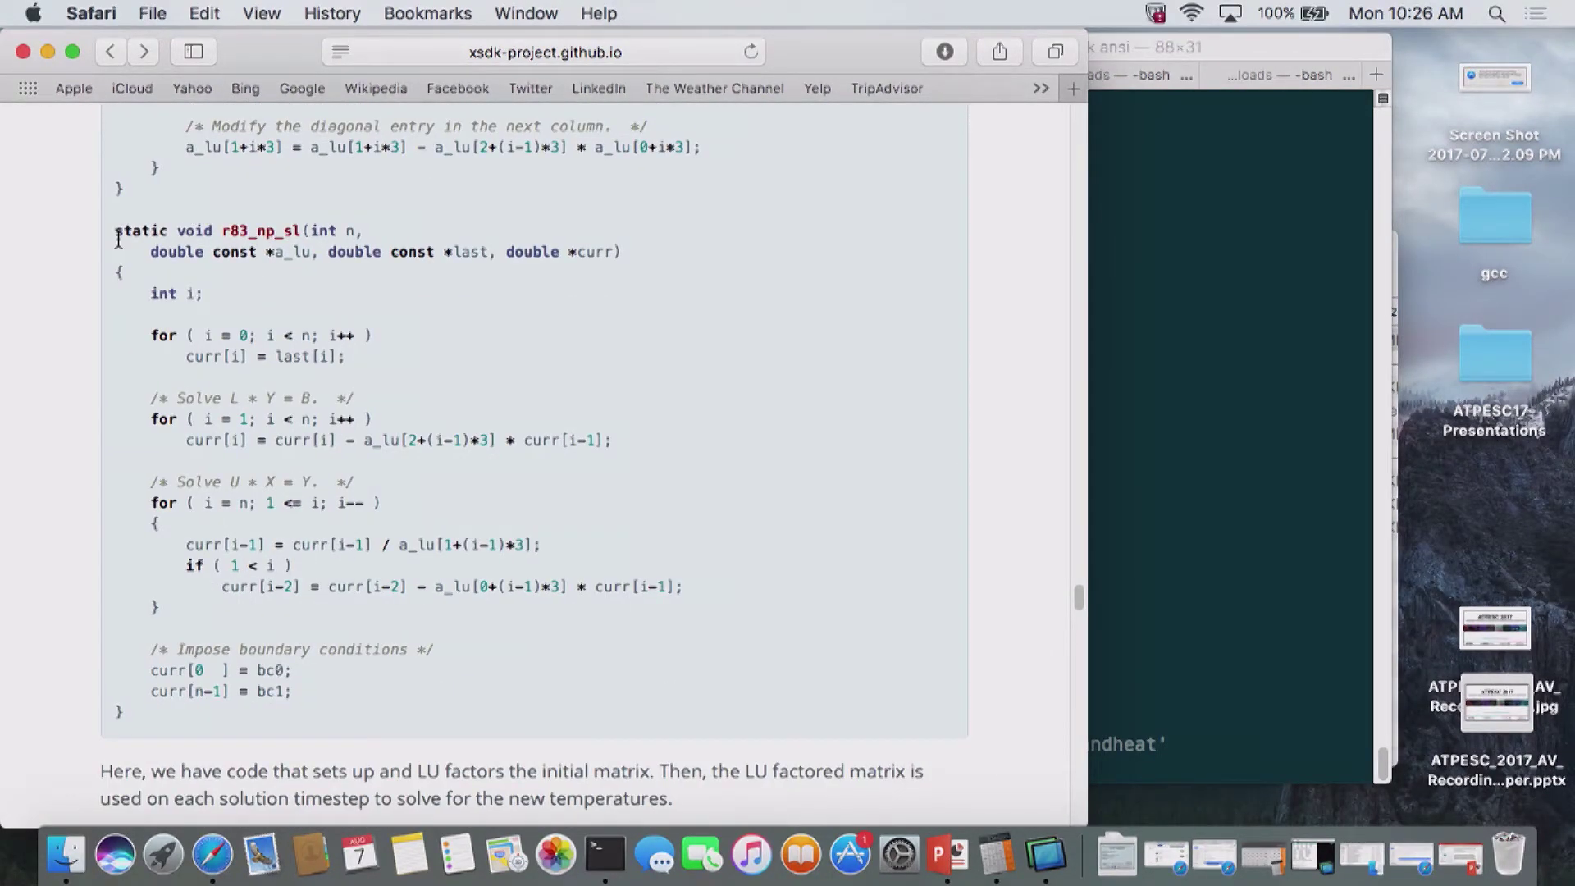
drag(118, 238, 123, 715)
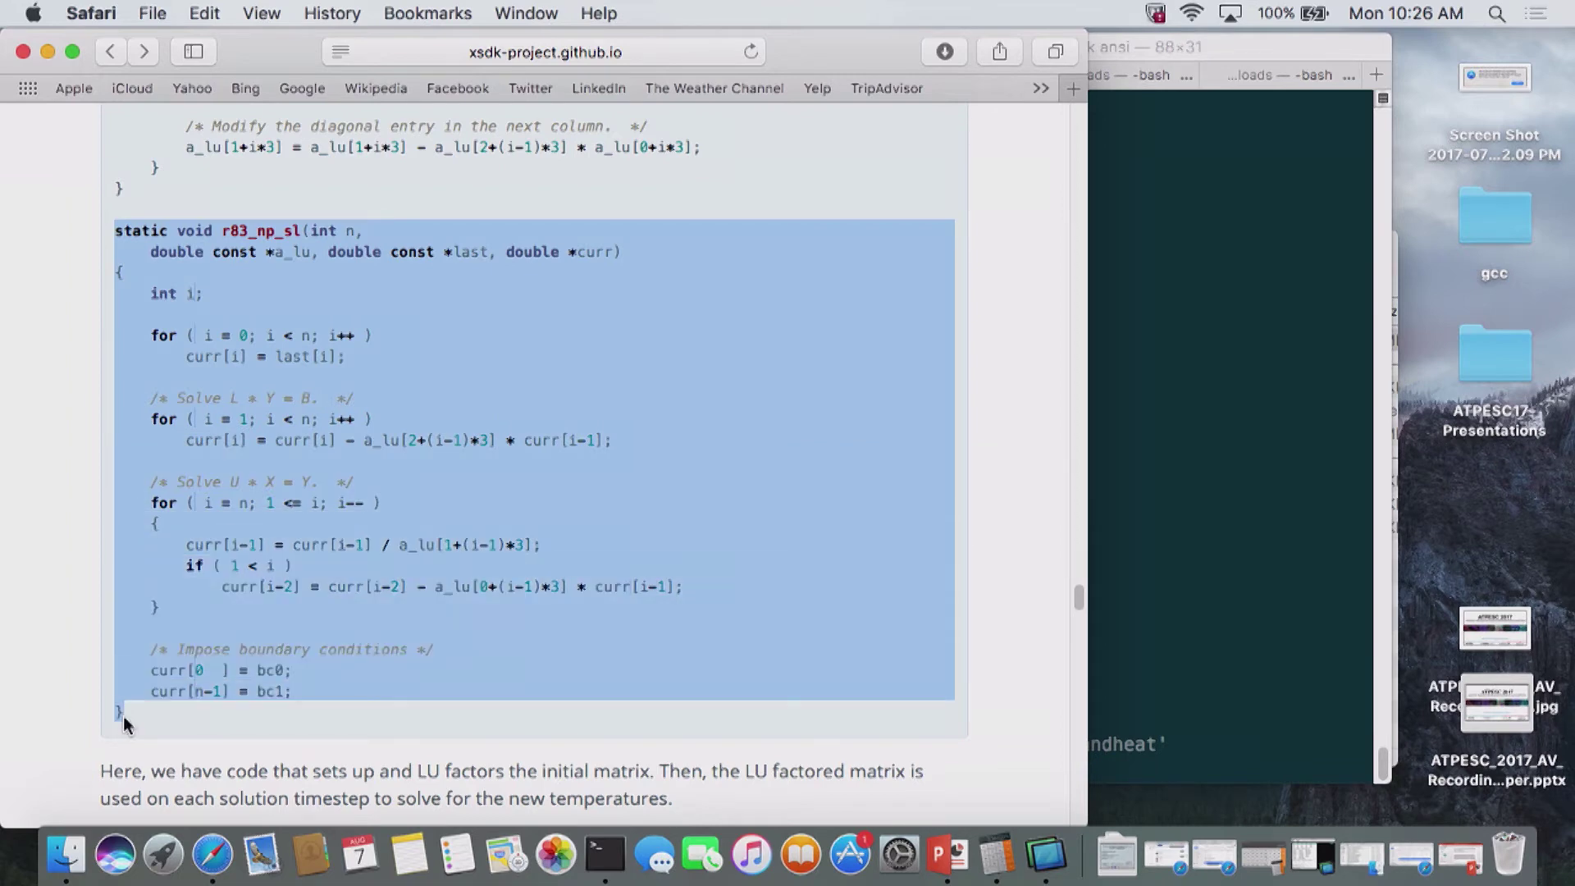
scroll(123, 716, down, 7)
scroll(124, 718, down, 1)
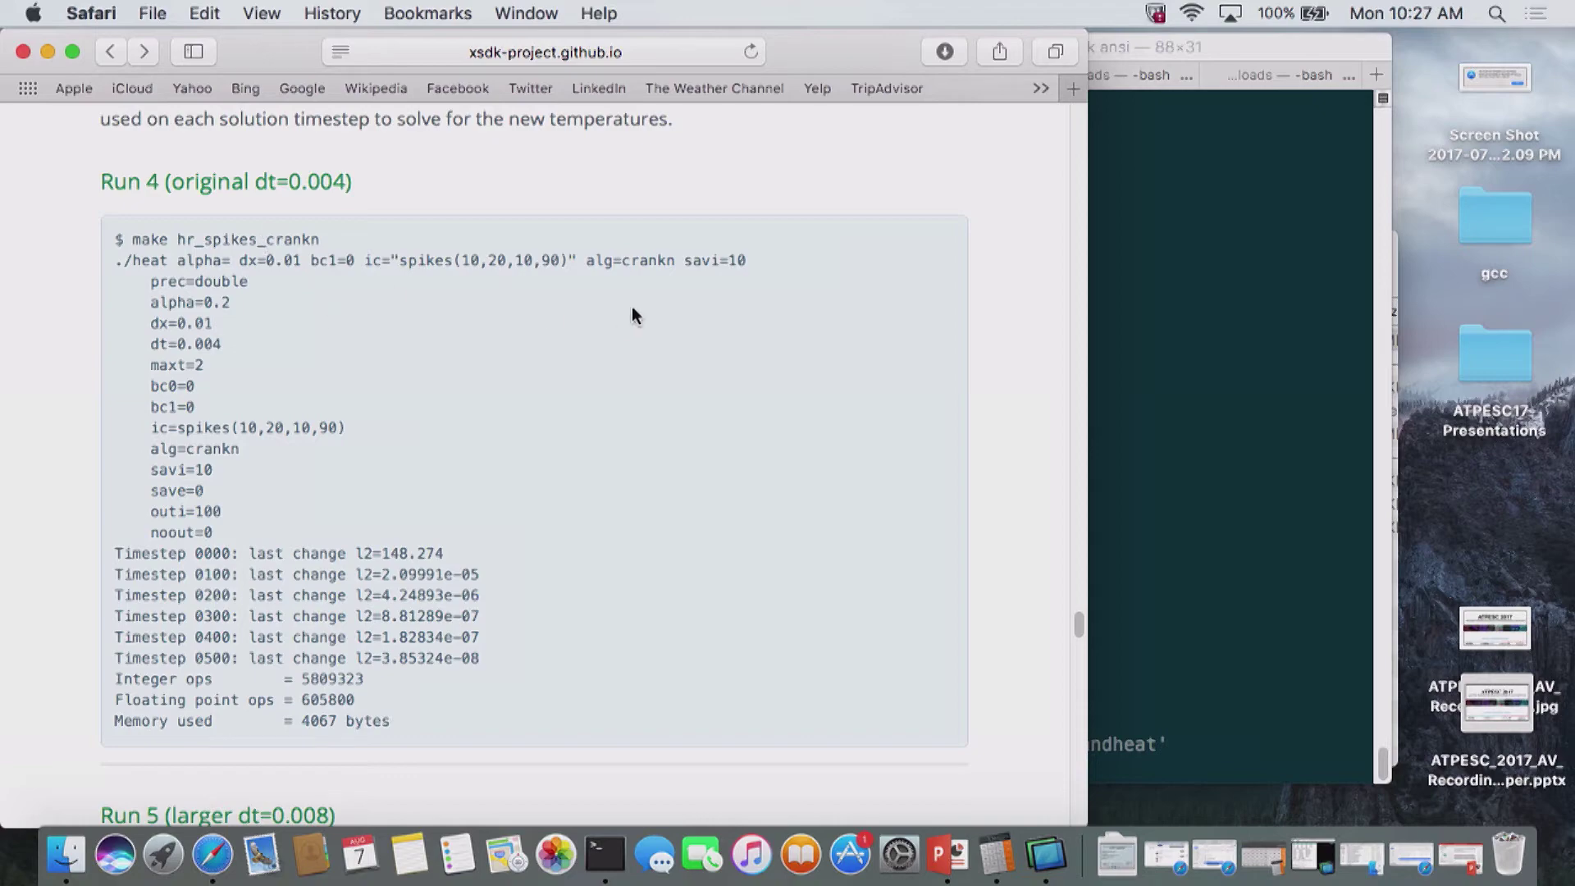
scroll(634, 316, up, 15)
scroll(633, 317, down, 10)
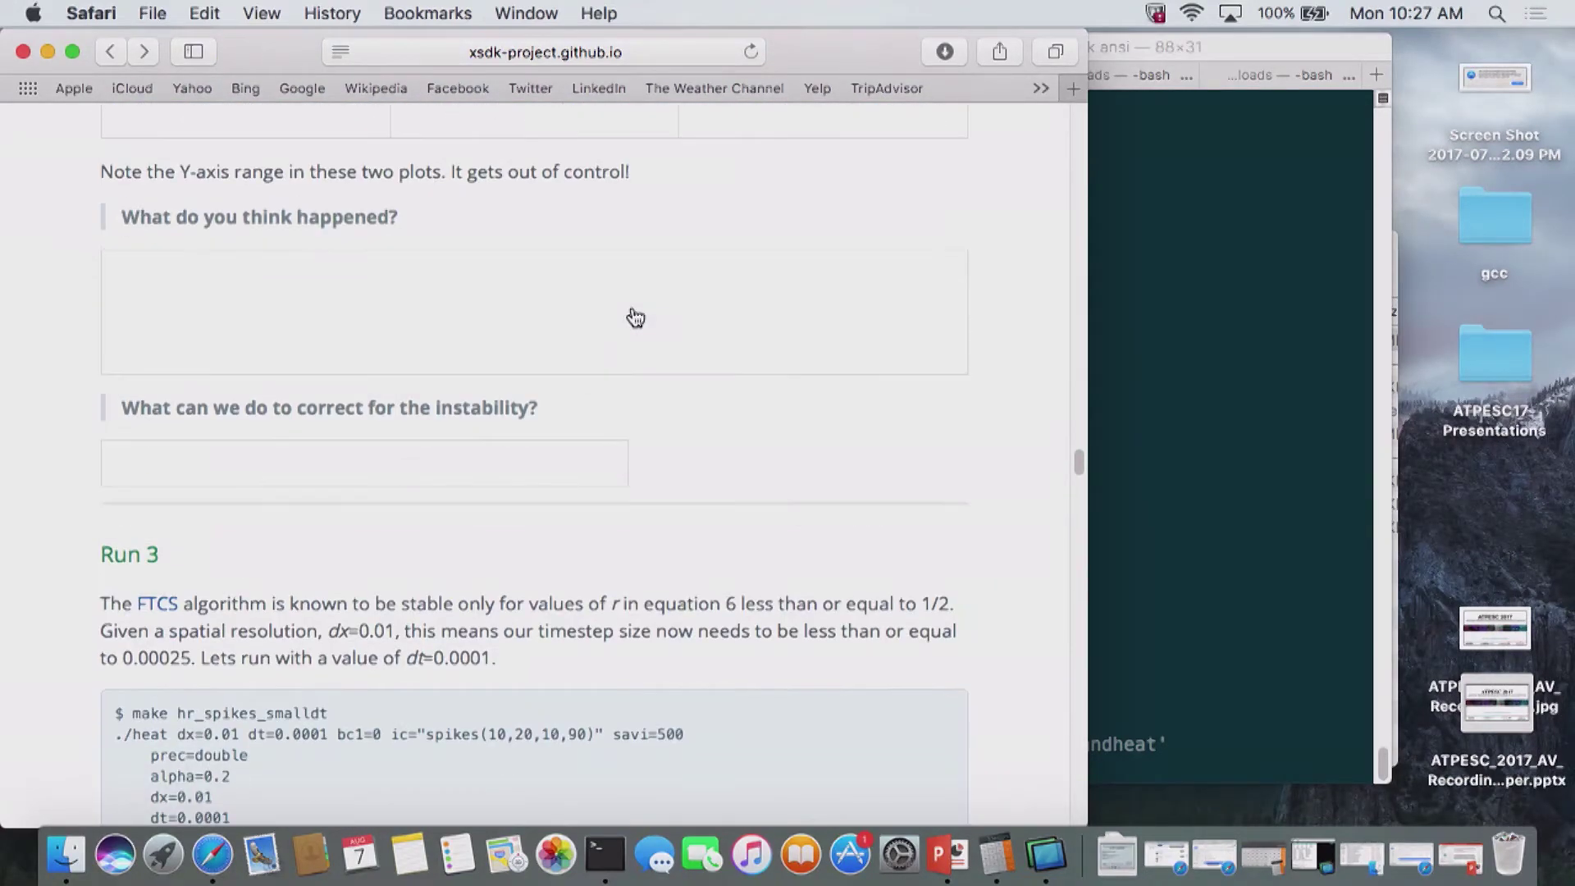
scroll(632, 317, up, 5)
scroll(633, 320, down, 2)
scroll(632, 322, down, 20)
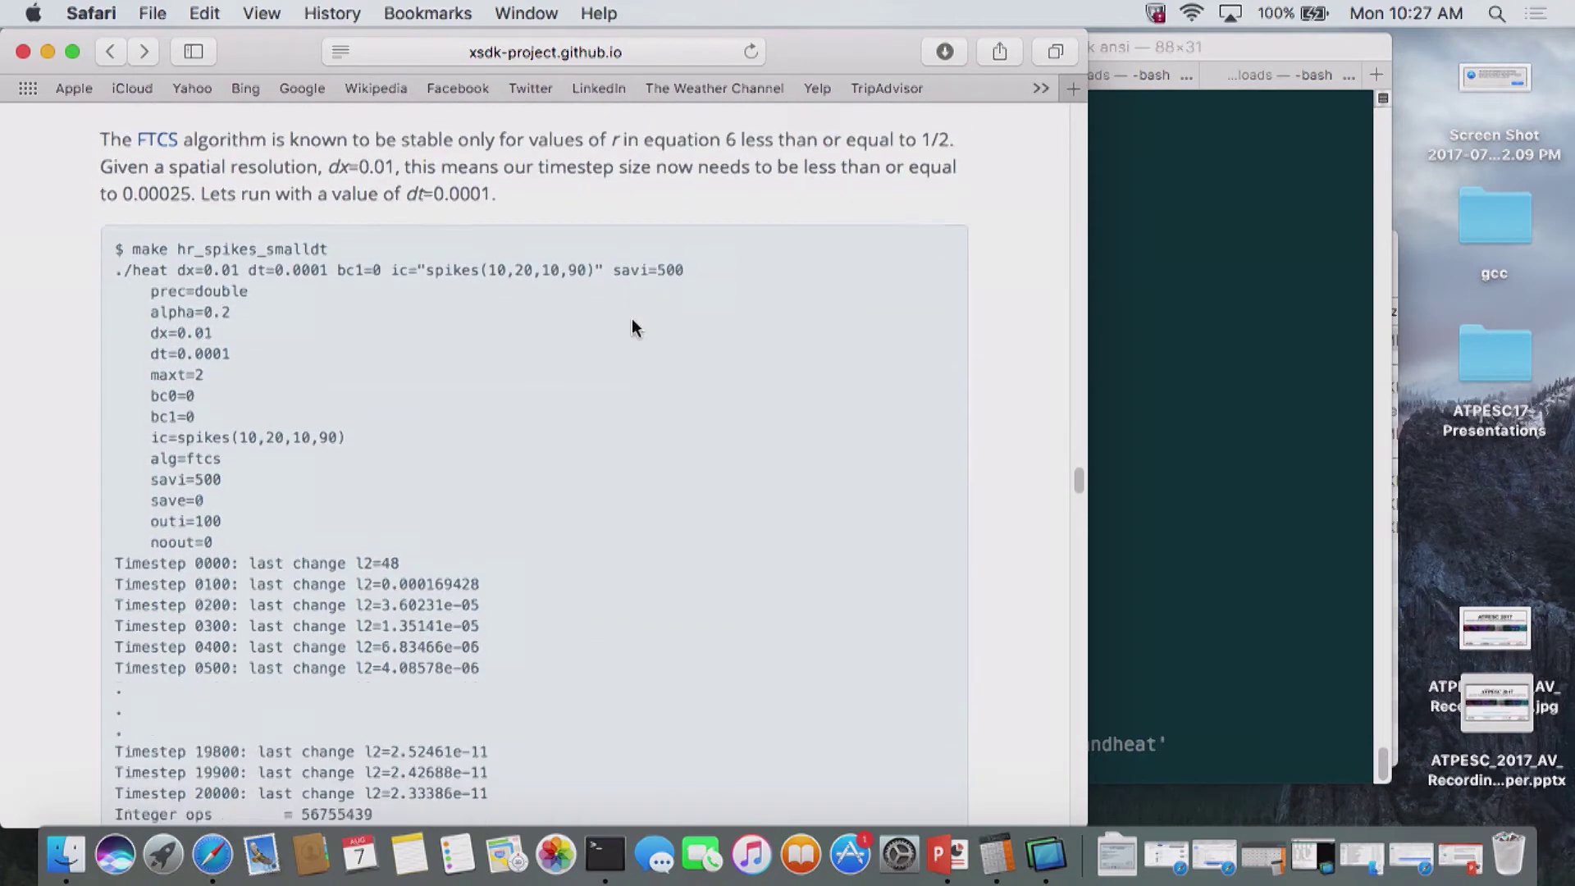
scroll(634, 324, down, 15)
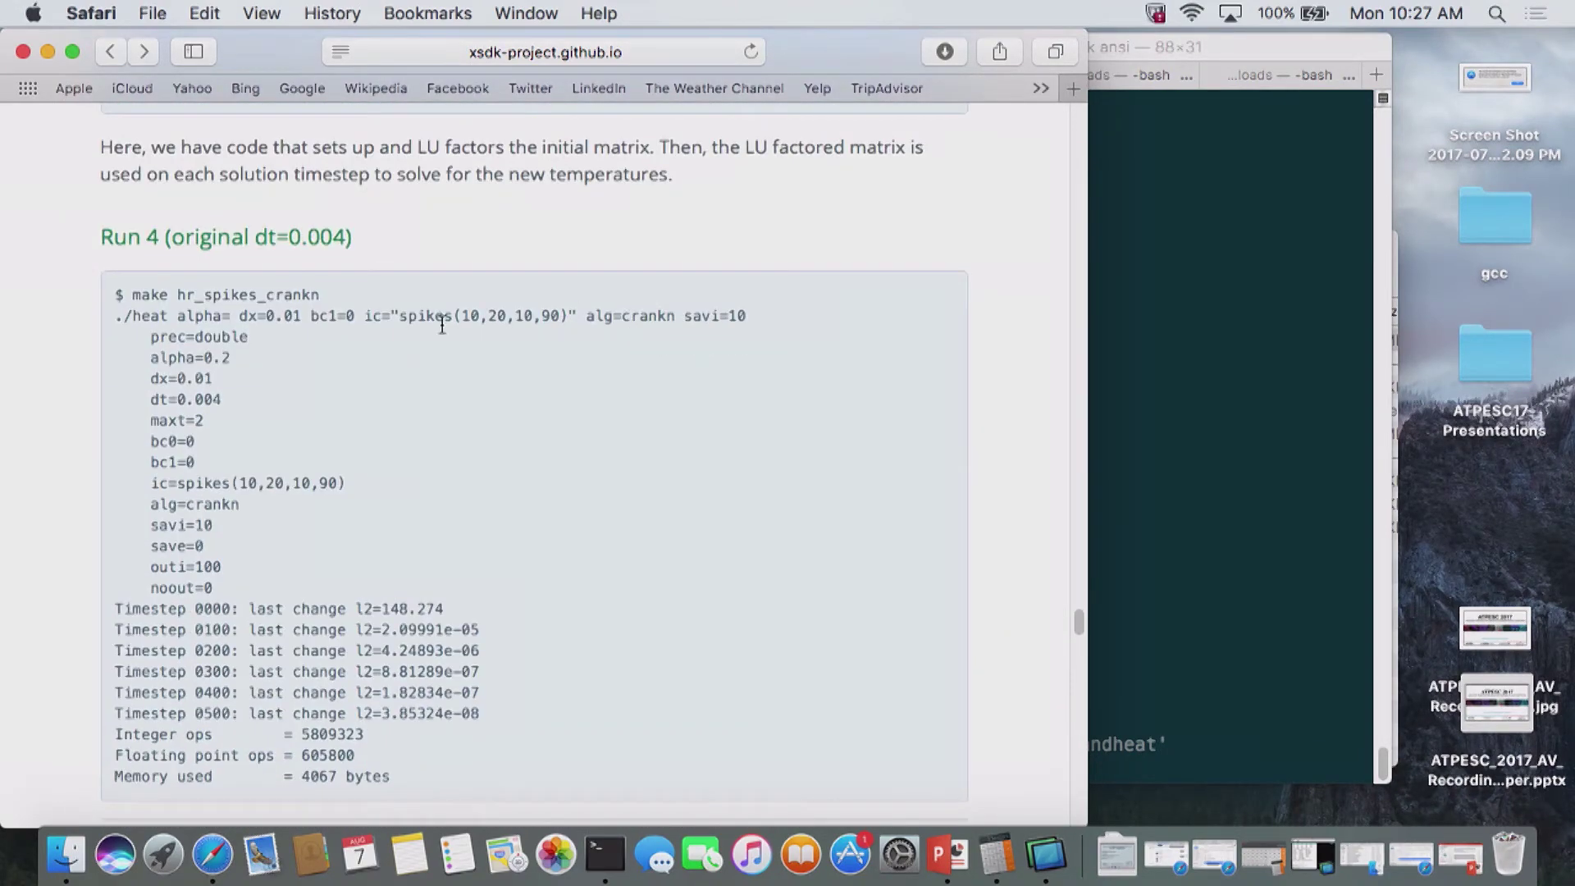
- Paste the Run 4 make hr_spikes_crankn command into Terminal, strip the stray $, and run it
triple_click(250, 295)
key(super+c)
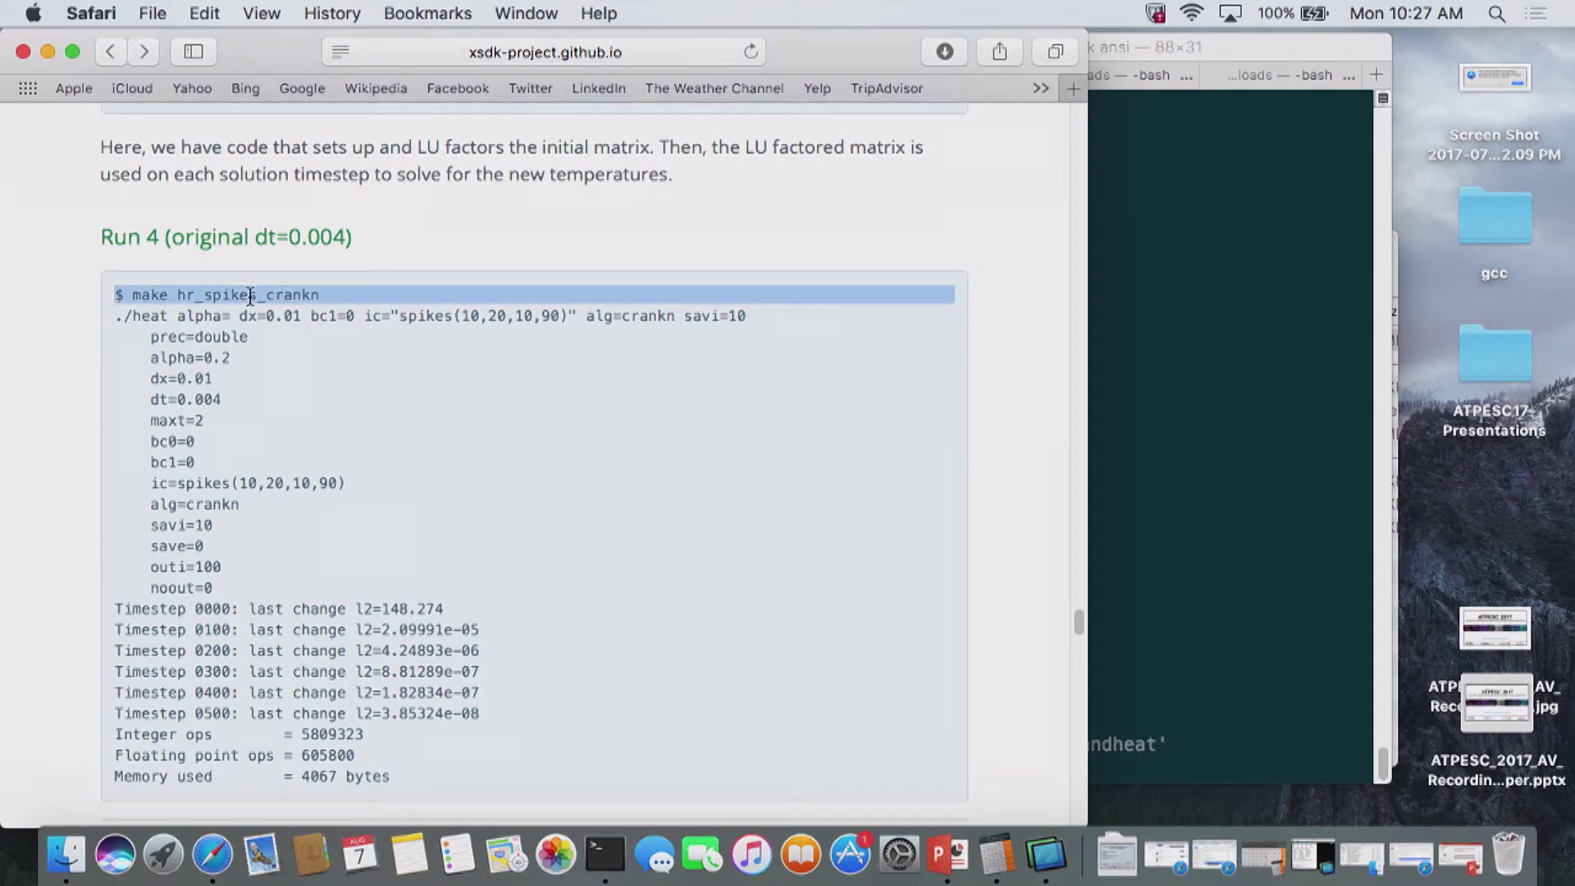
click(1172, 462)
key(super+v)
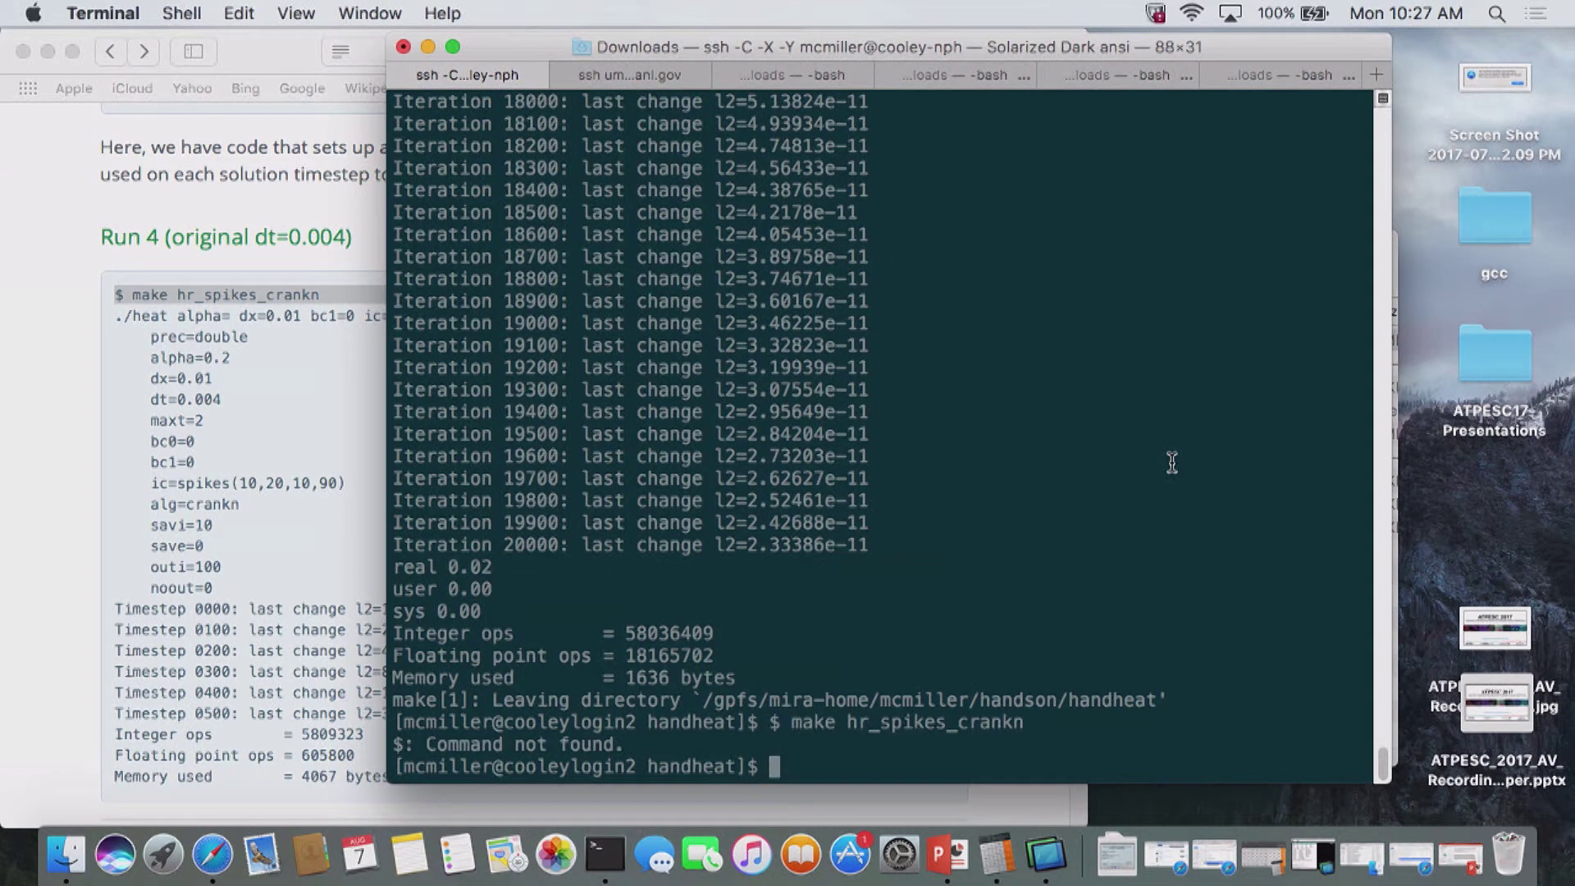
key(Return)
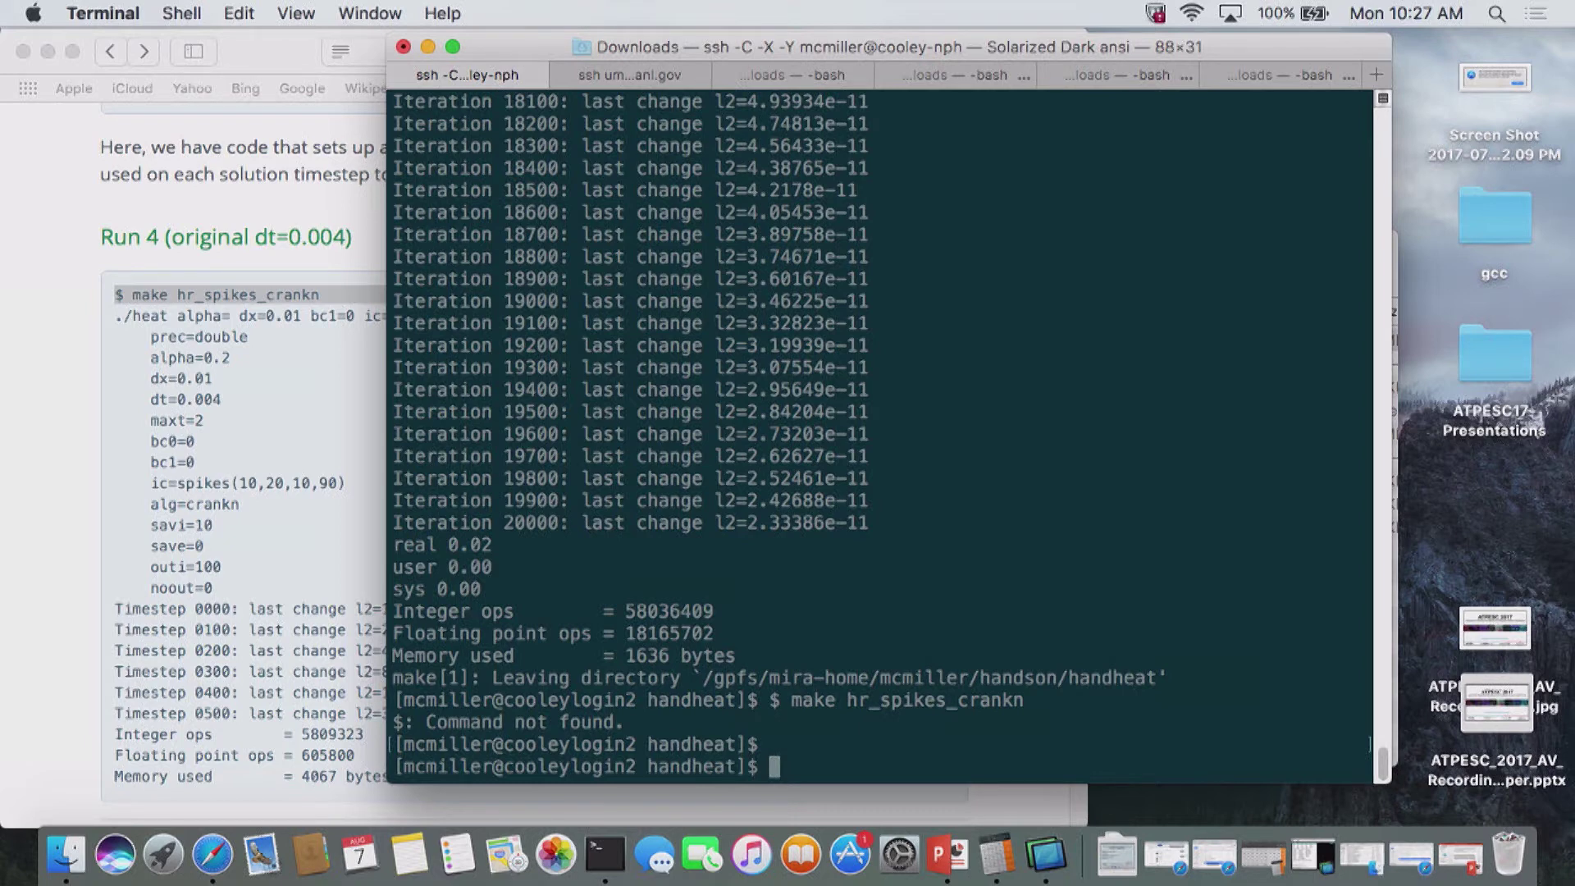
key(Up)
key(Left)
key(Left)
key(Left)
key(Left)
key(Left)
key(Left)
key(Left)
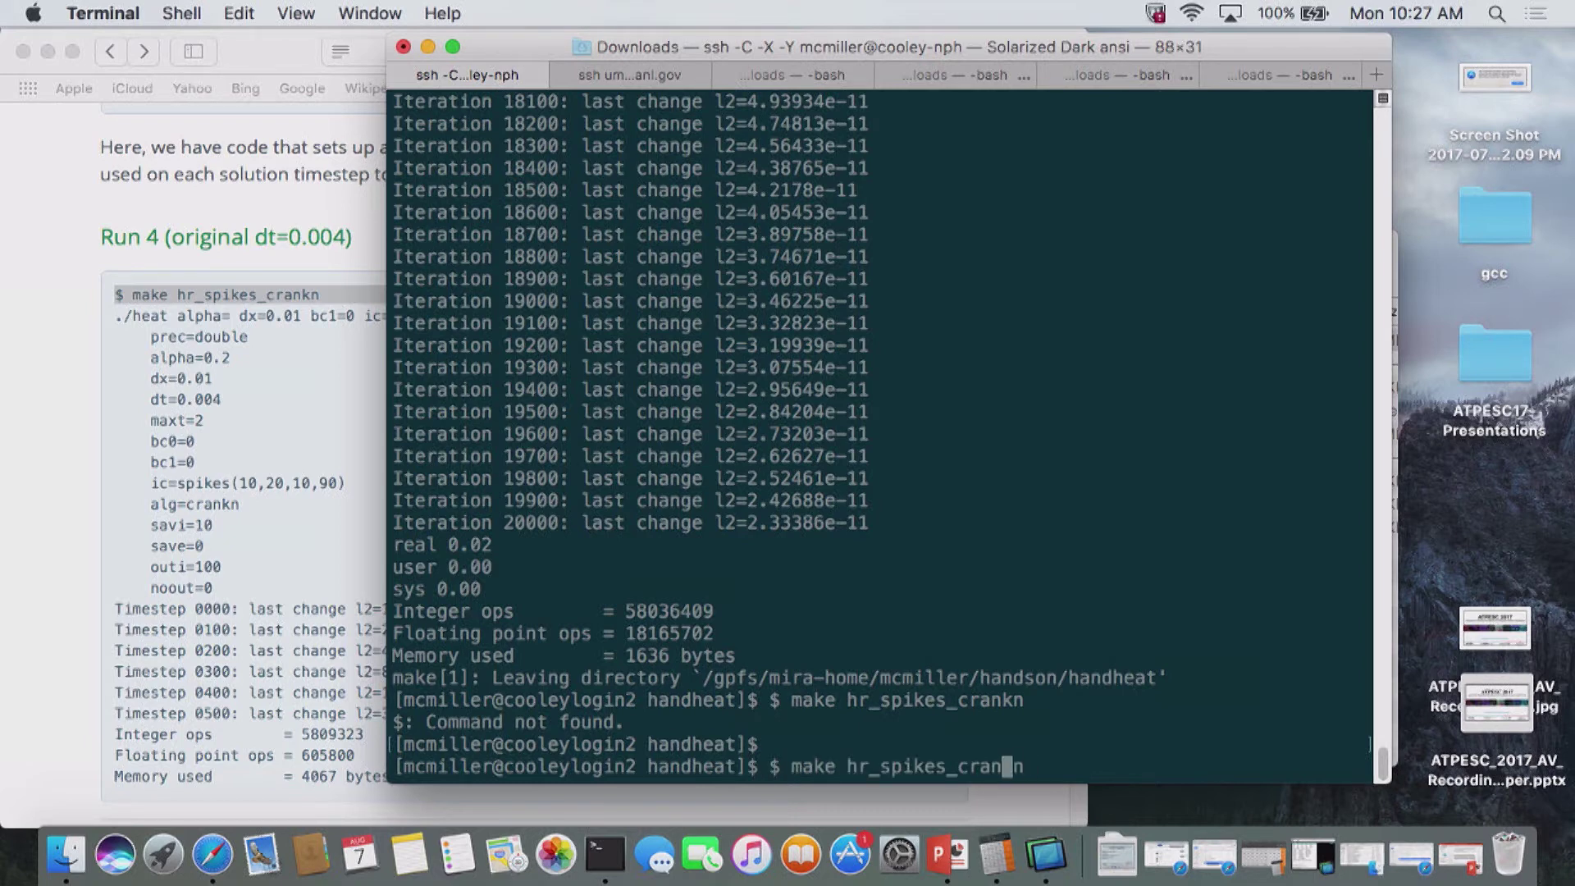
key(Left)
key(Left)
key(Left)
key(Left)
key(Left)
key(Left)
key(Left)
key(Left)
key(Left)
key(Left)
key(Left)
key(Left)
key(Left)
key(Left)
key(BackSpace)
key(BackSpace)
key(Return)
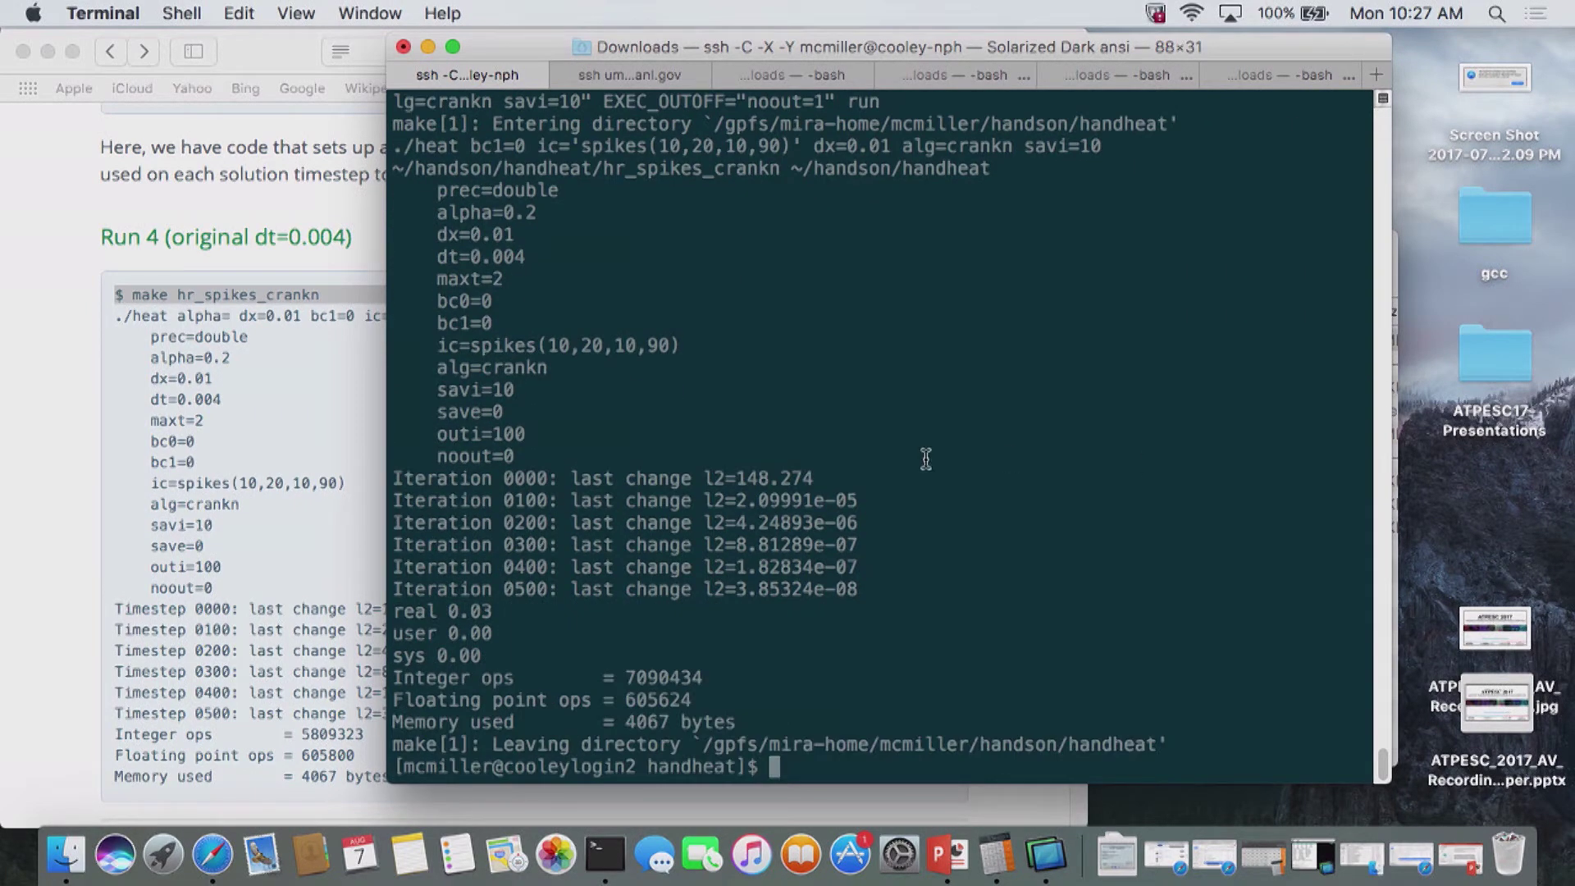
- Copy and run the Run 5 make hr_spikes_crankn_largedt command with dt=0.008
click(108, 525)
scroll(87, 523, down, 10)
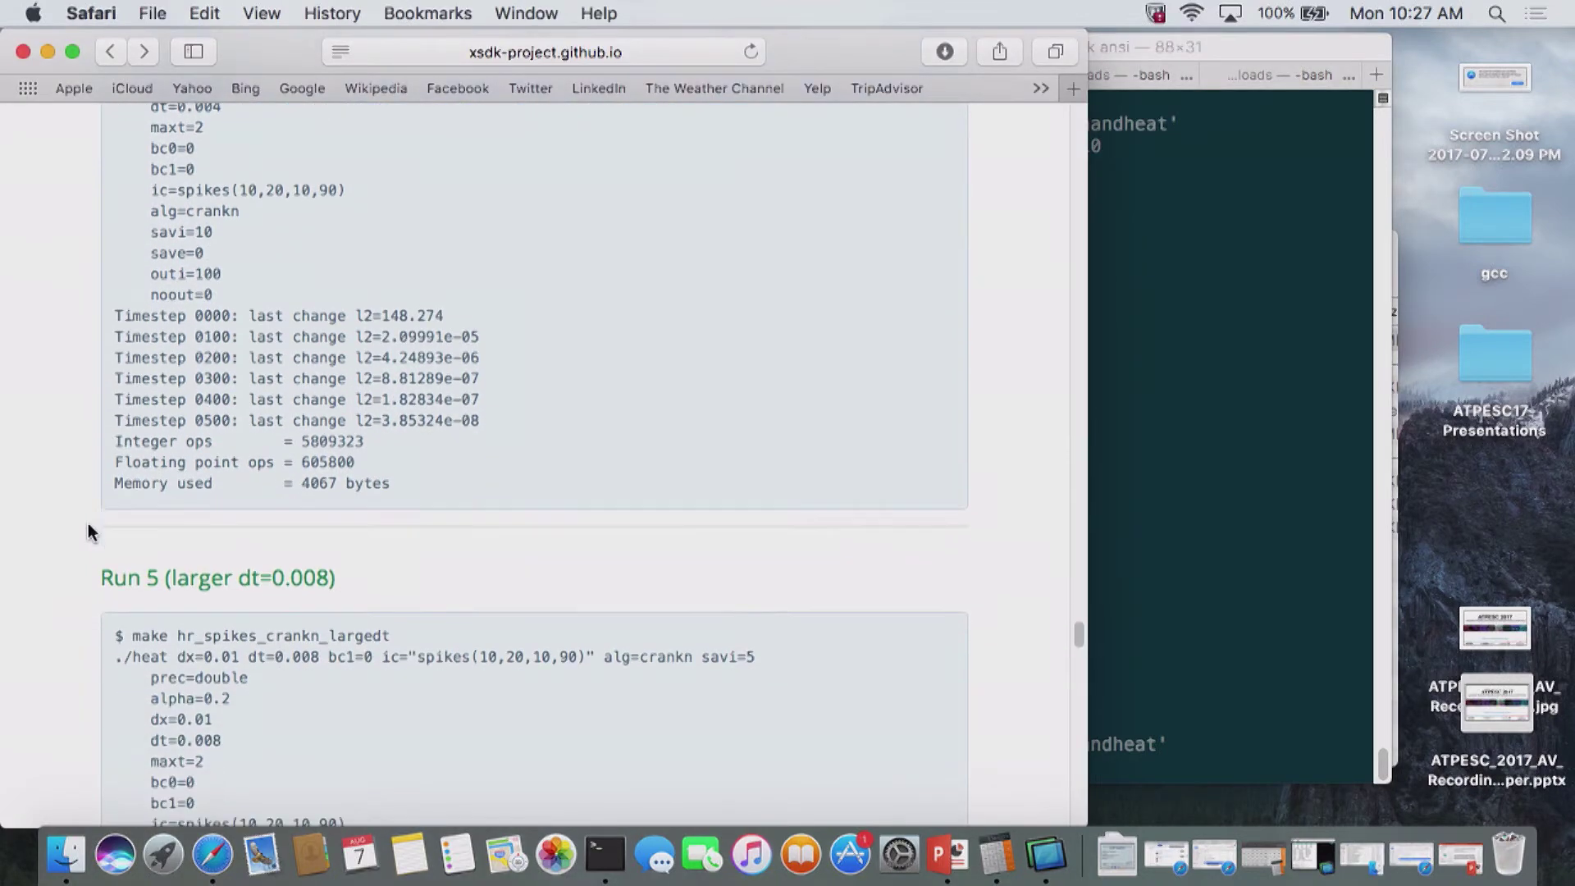
scroll(87, 531, down, 3)
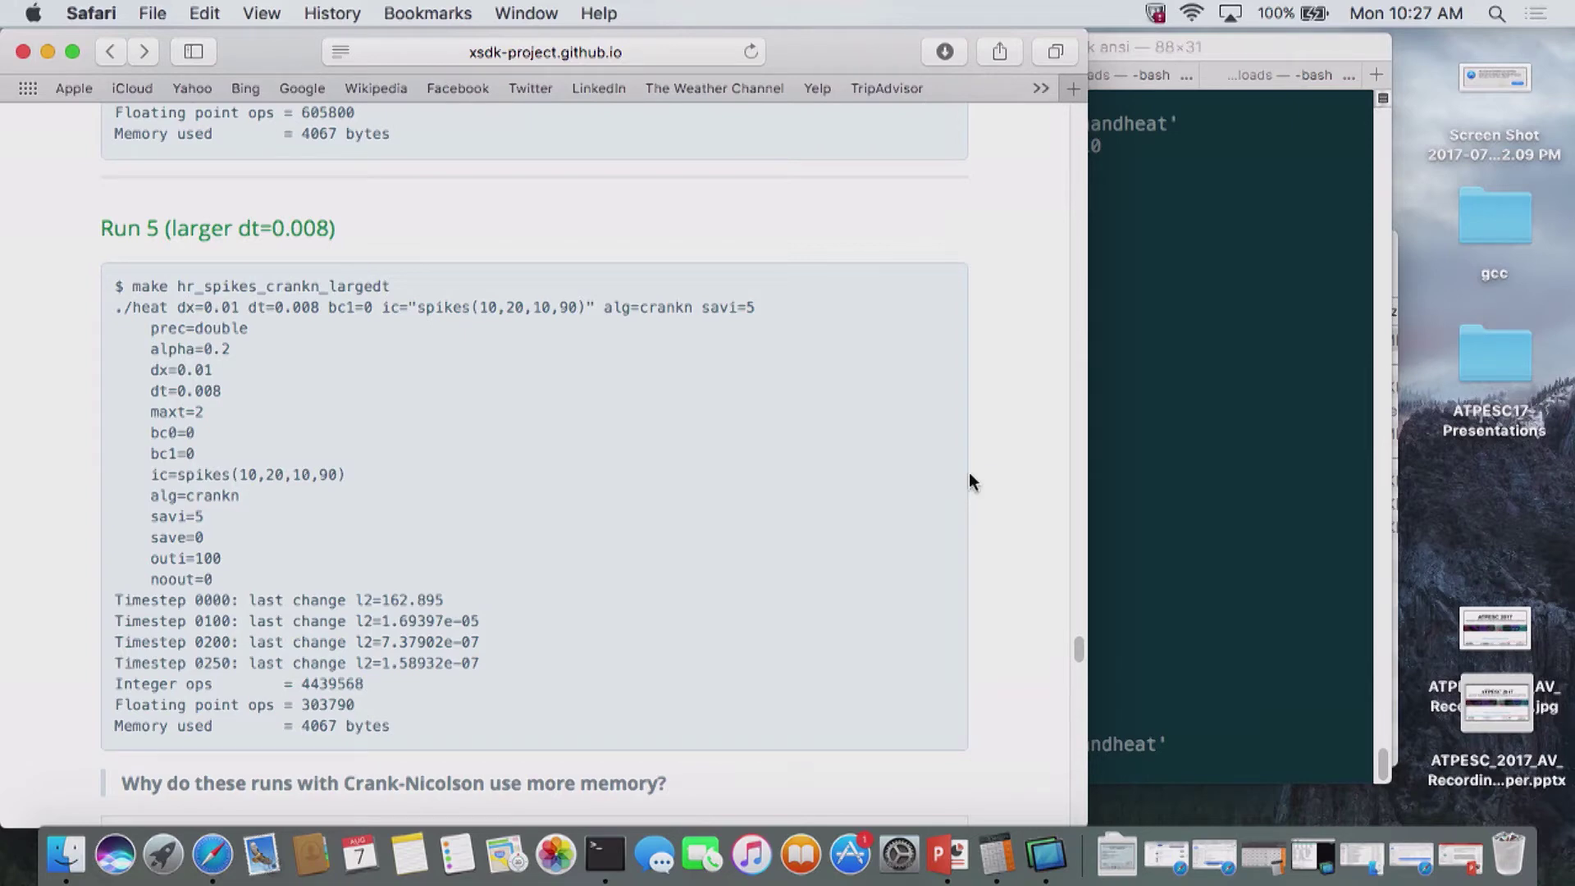
click(1250, 466)
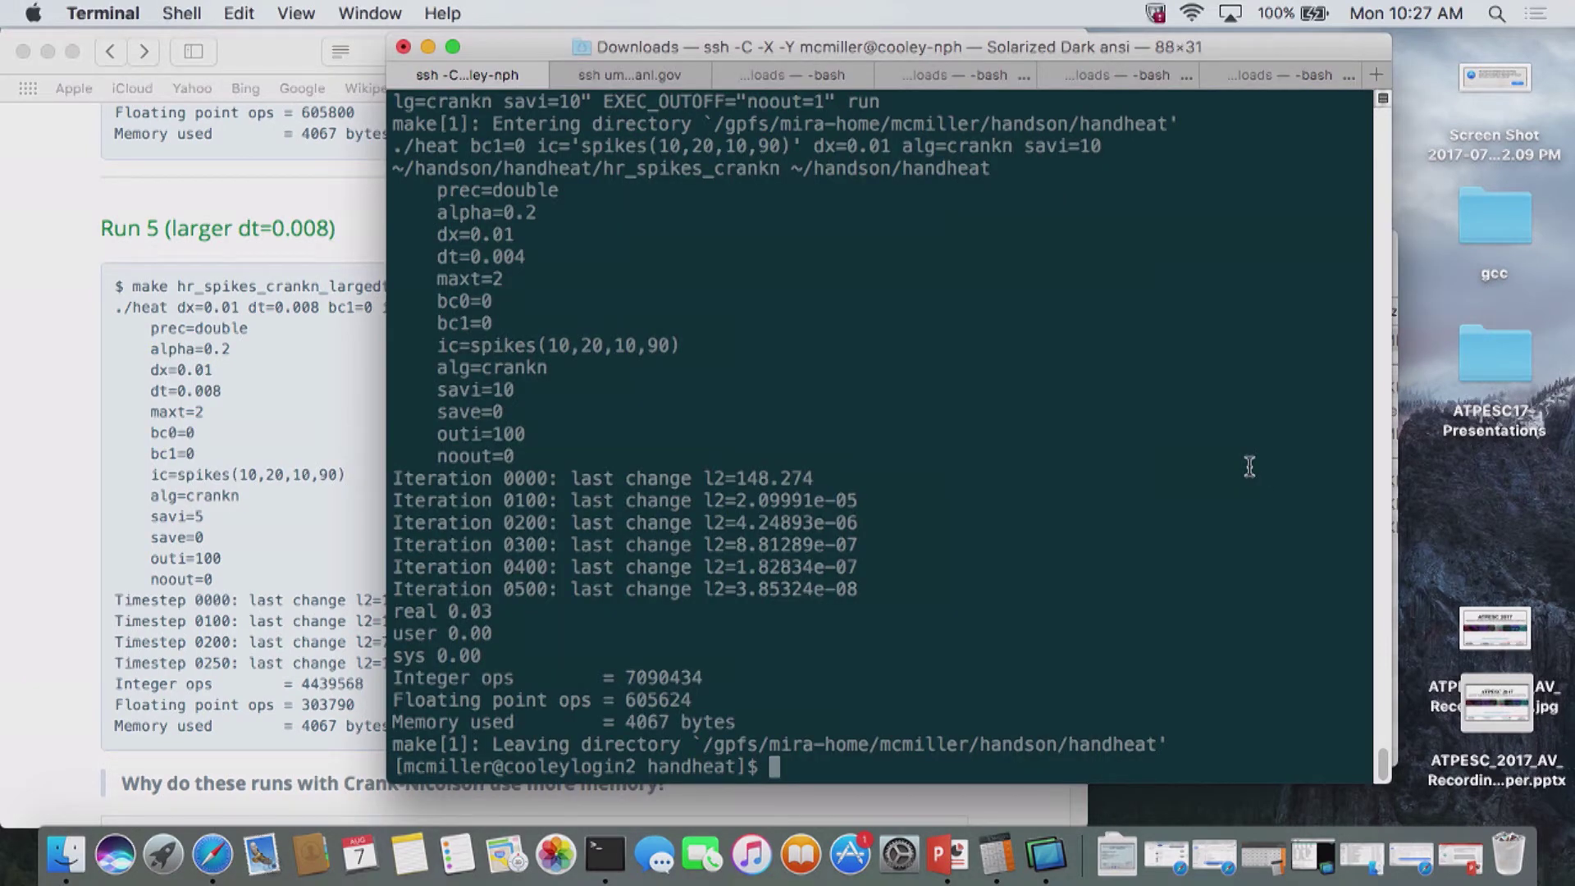
click(68, 412)
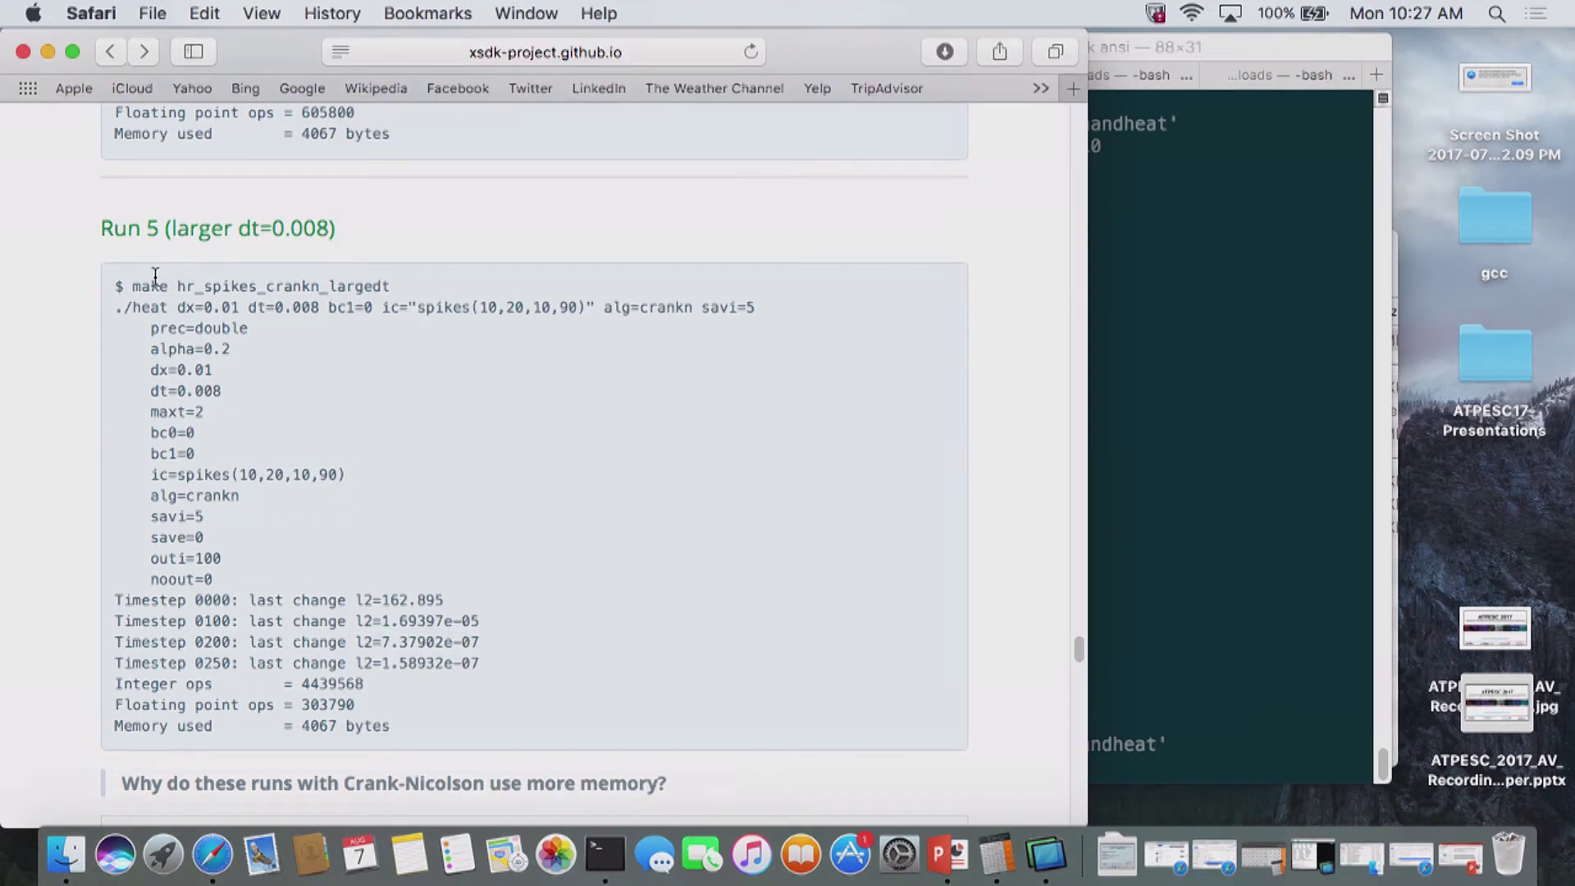
drag(132, 287, 392, 281)
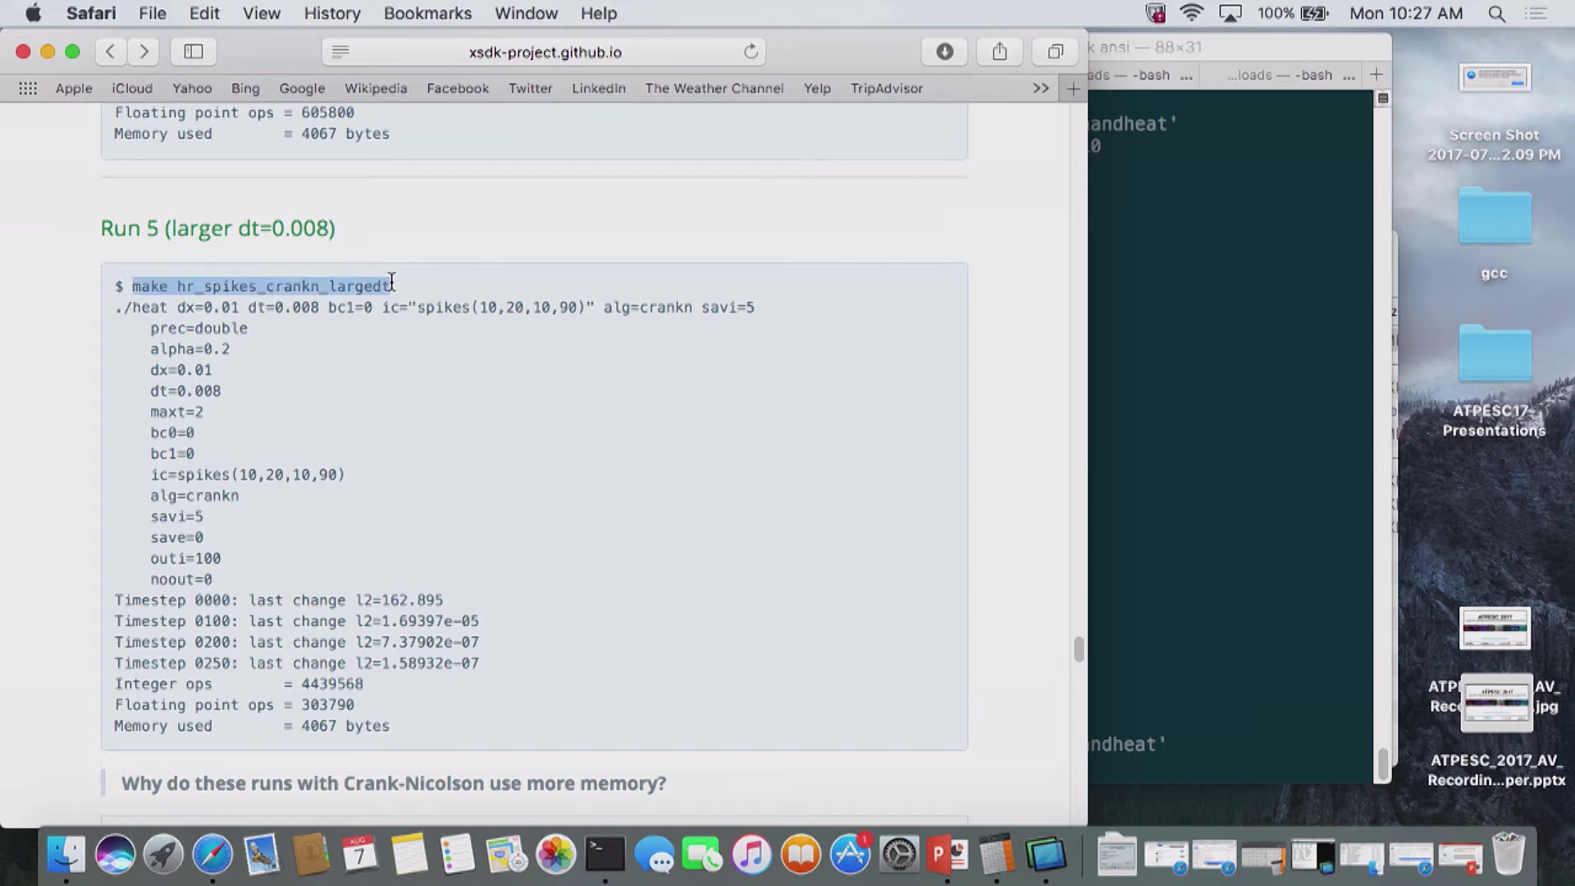
key(super+c)
click(1140, 455)
key(super+v)
key(Return)
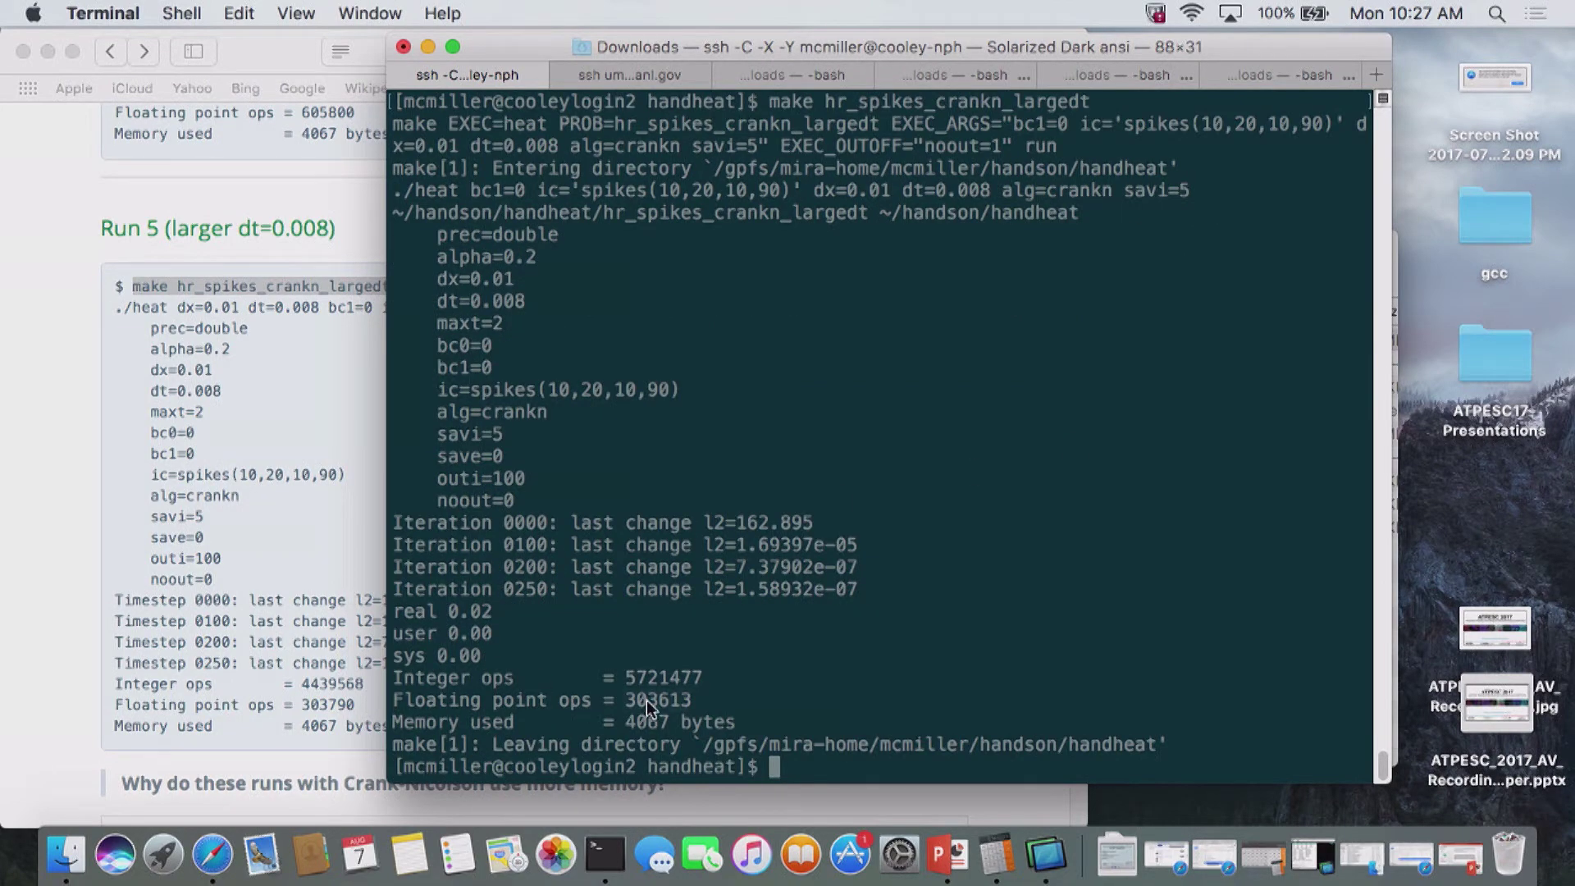
click(39, 520)
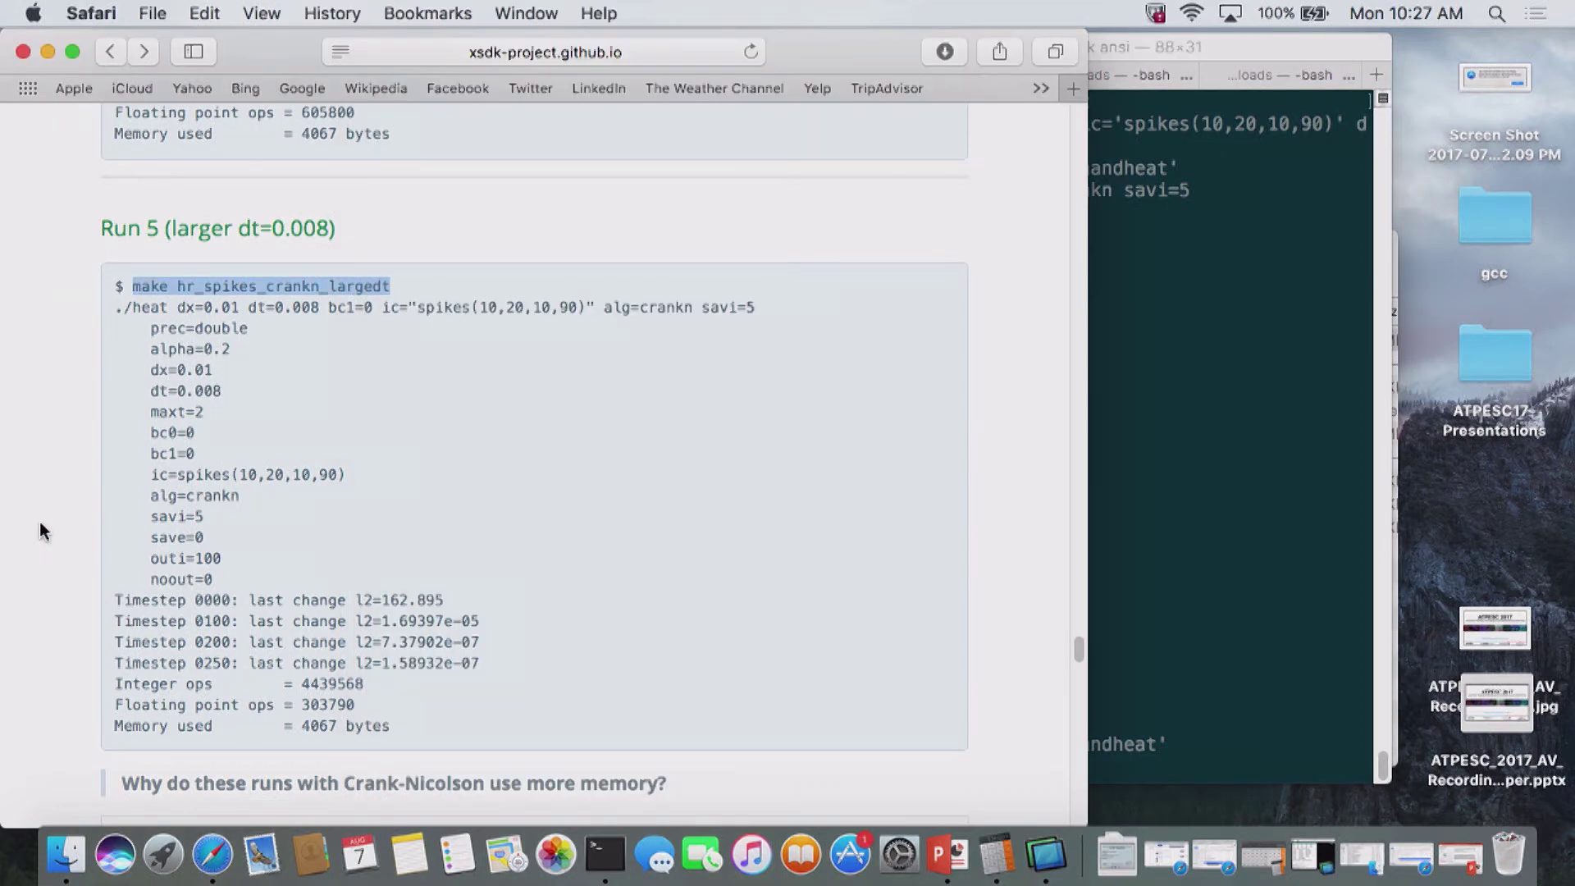
scroll(40, 520, down, 5)
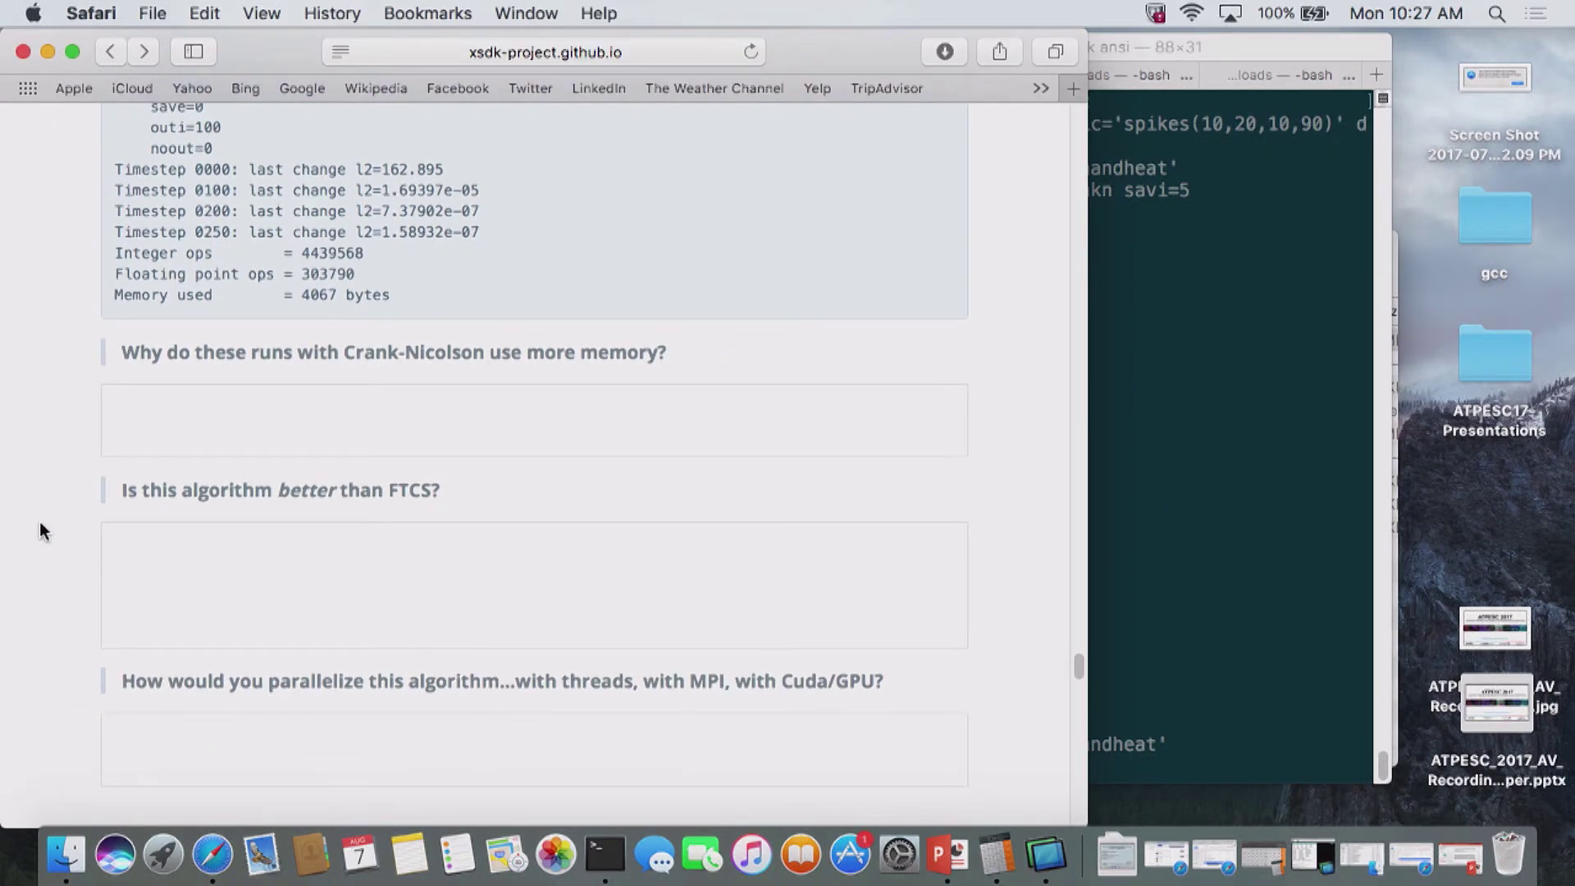